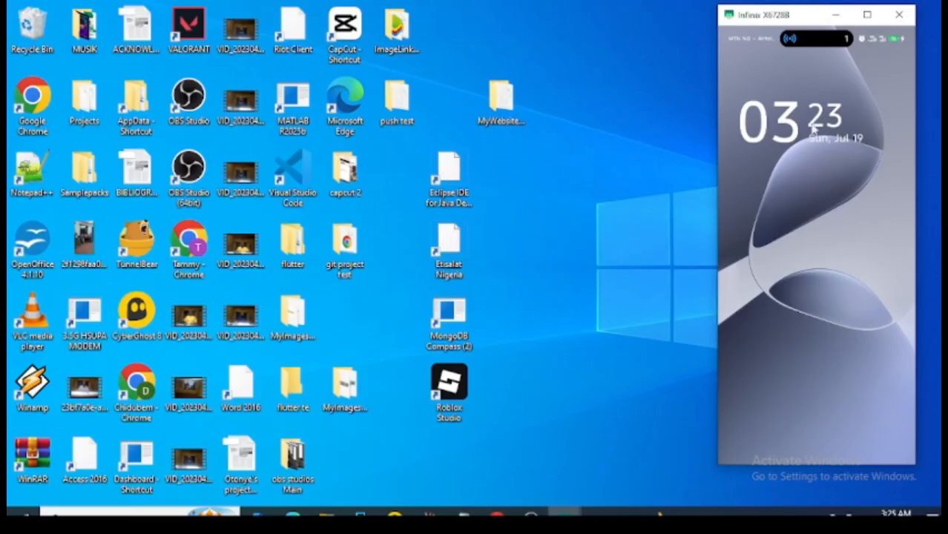
left_click(808, 272)
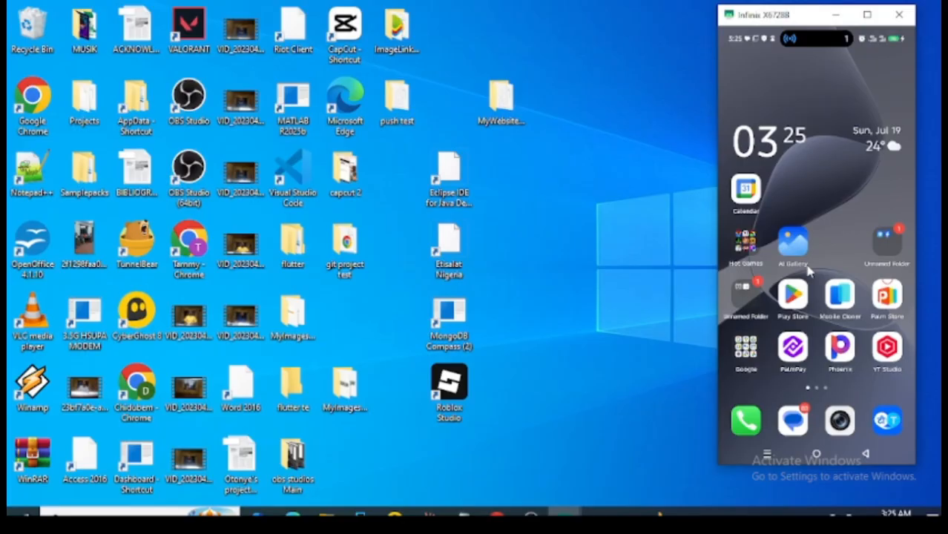
scroll(808, 272, "down", 1)
Switch to Chrome and run a Google search for "scrcpy github".
left_click(495, 512)
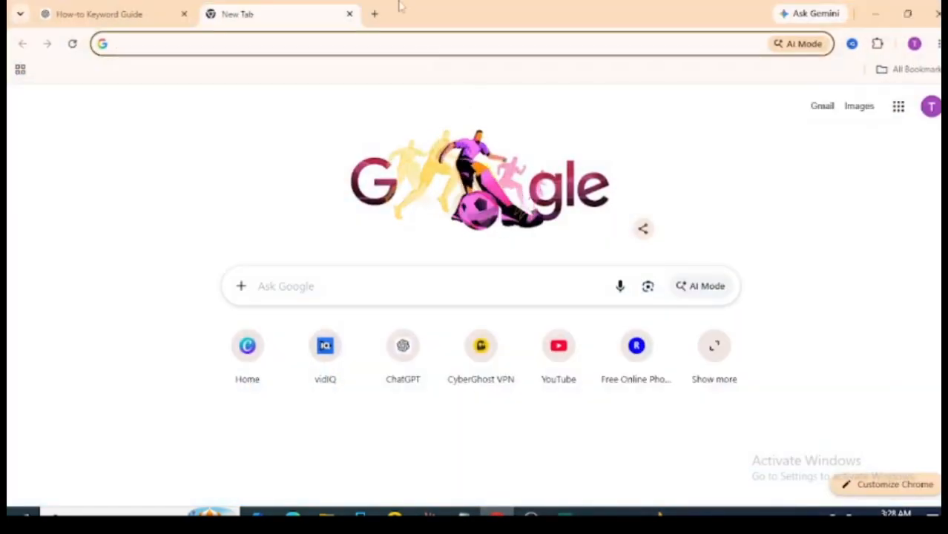
left_click(379, 43)
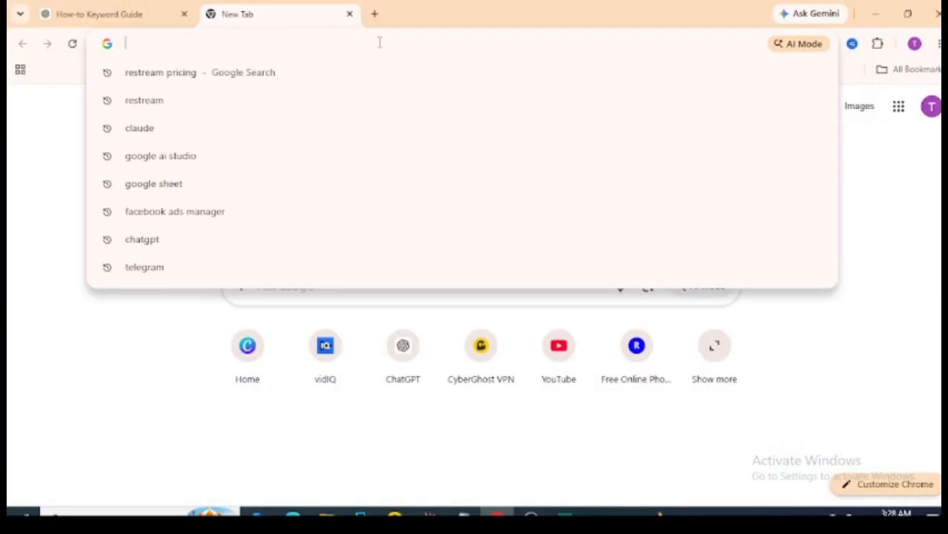
type("sc")
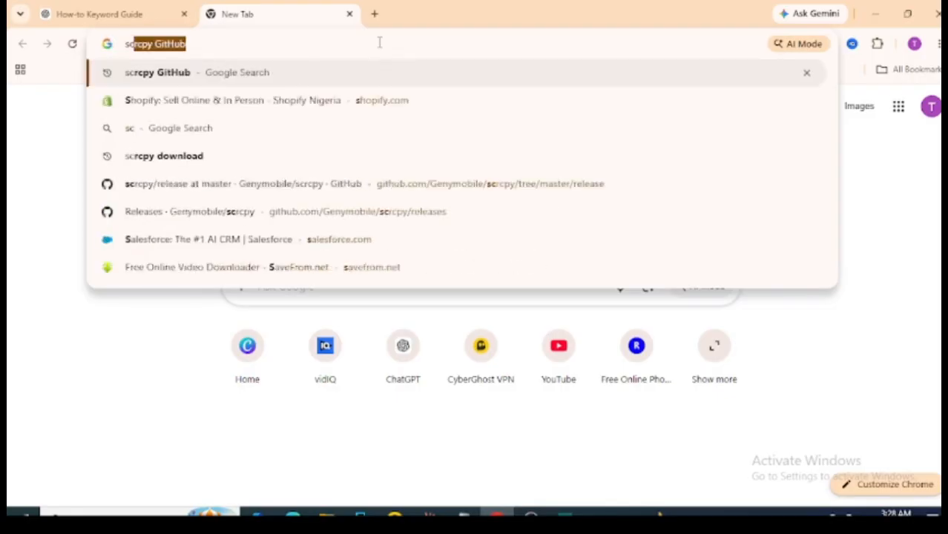
type("r")
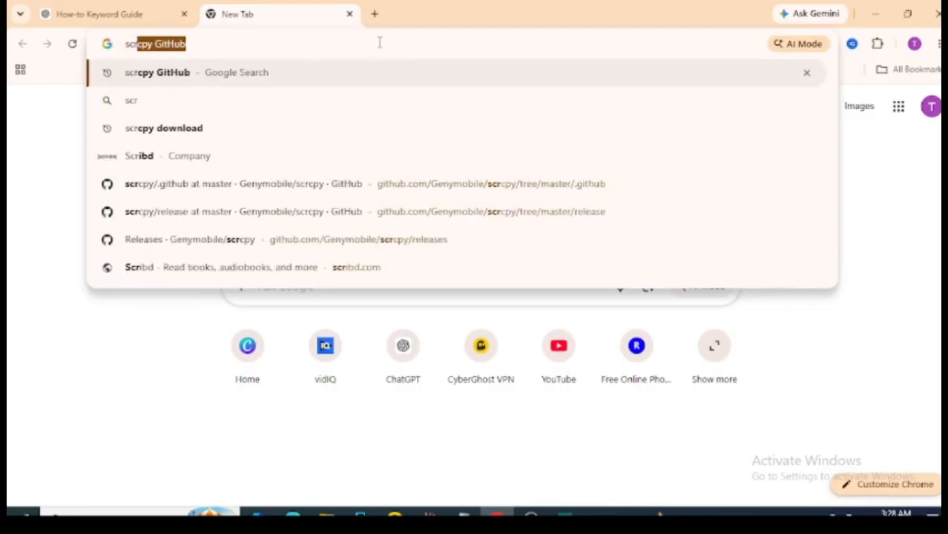
type("c")
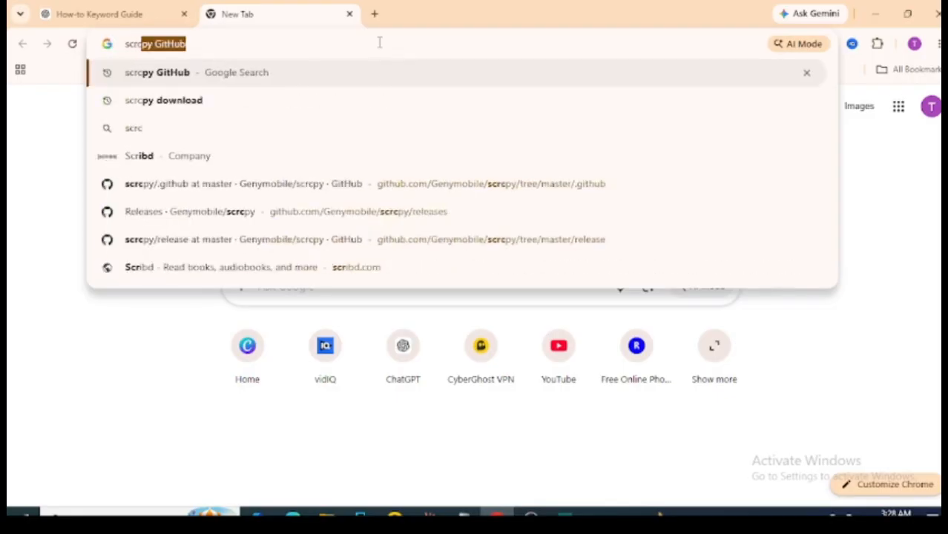
type("py github")
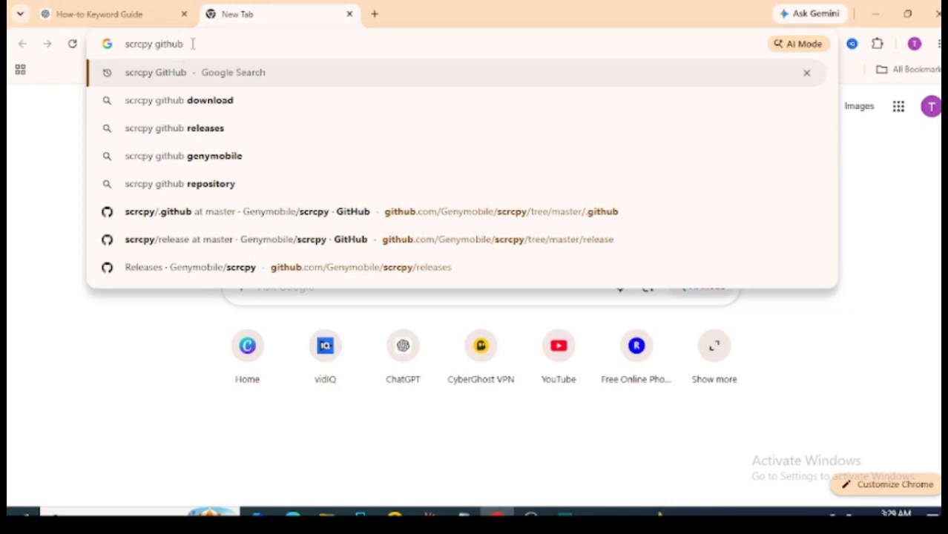
key("Return")
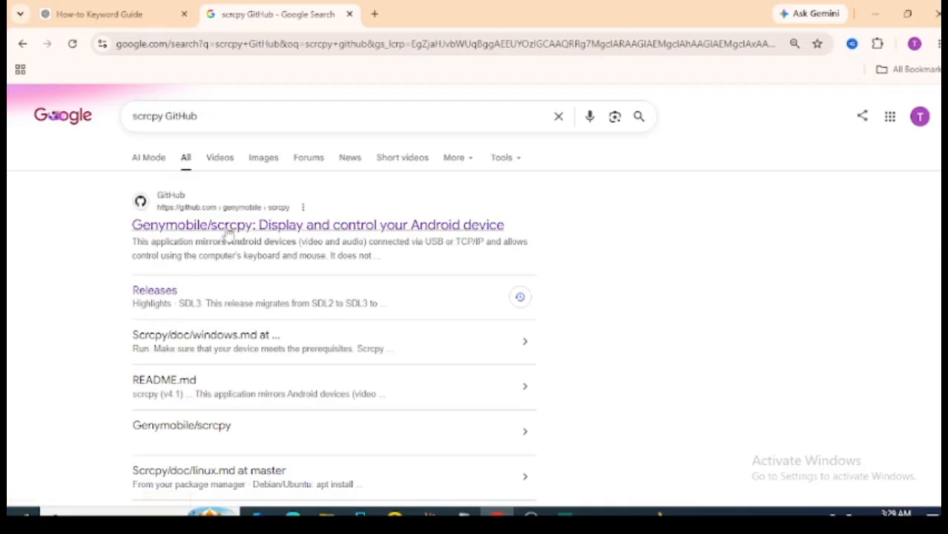
Open the Releases page of Genymobile/scrcpy on GitHub and go to the scrcpy 4.1 release in the release list.
left_click(158, 293)
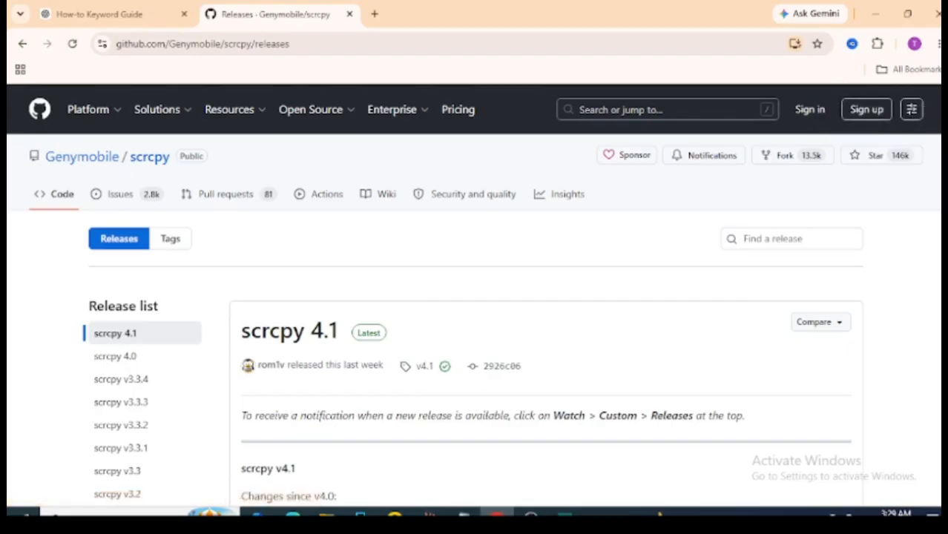
scroll(473, 296, "down", 1)
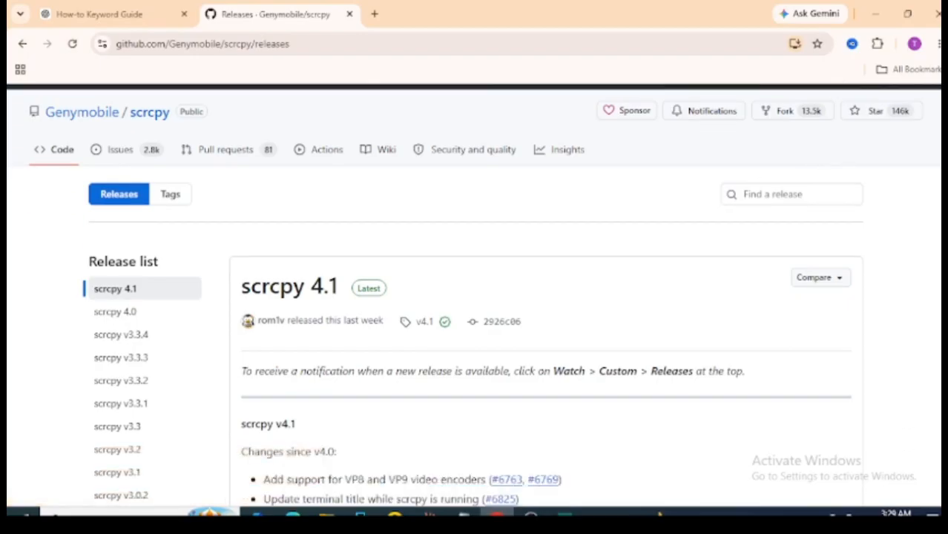
scroll(473, 295, "down", 1)
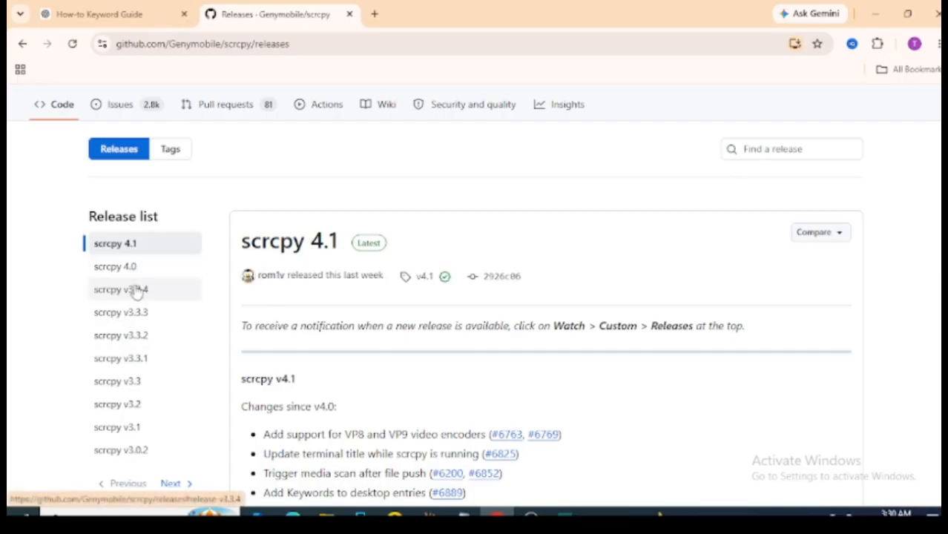
left_click(127, 267)
left_click(133, 253)
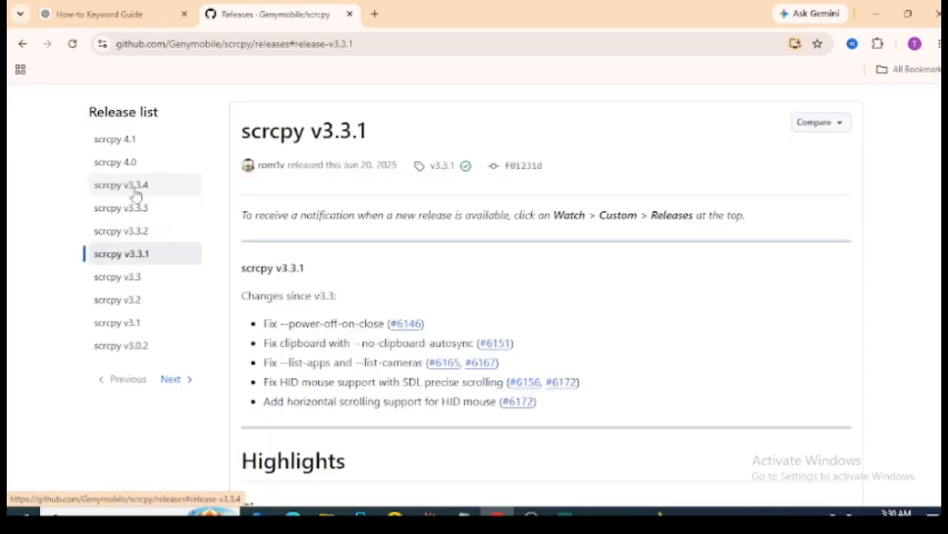
left_click(133, 162)
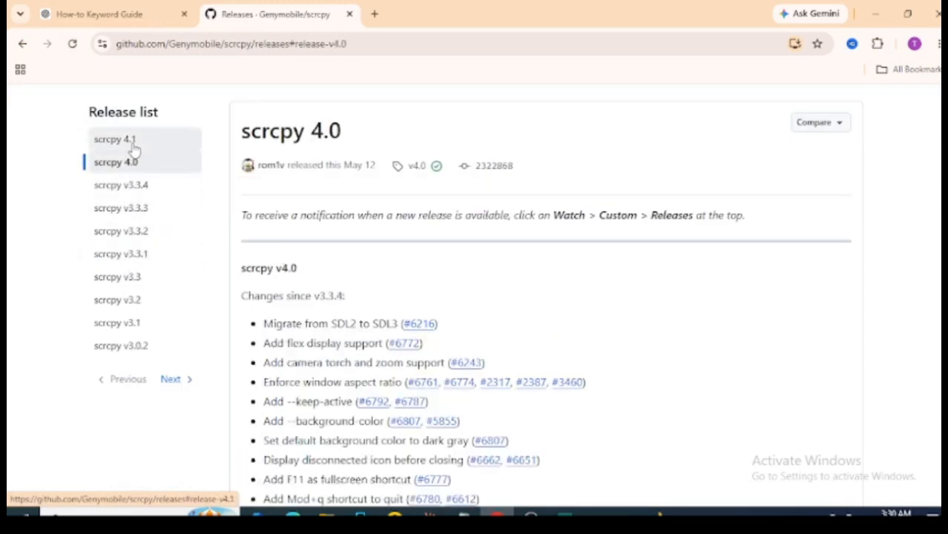
left_click(132, 142)
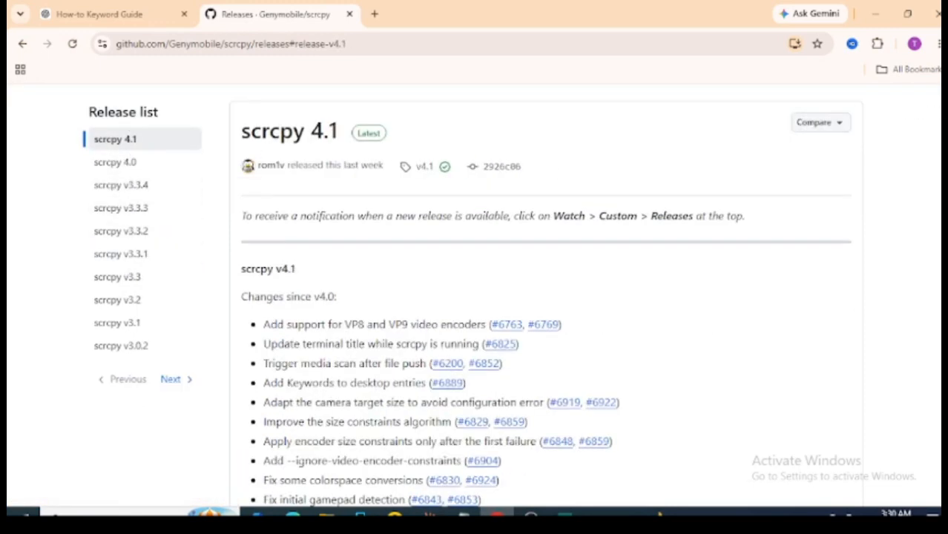
Look through the scrcpy 4.1 release notes and examine its downloadable assets for the available Windows builds.
scroll(545, 297, "down", 10)
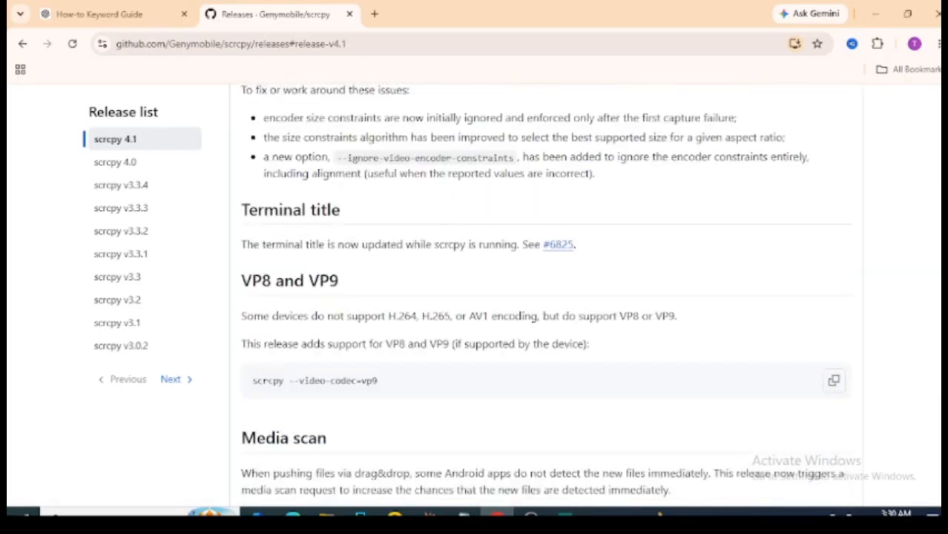
scroll(546, 297, "down", 5)
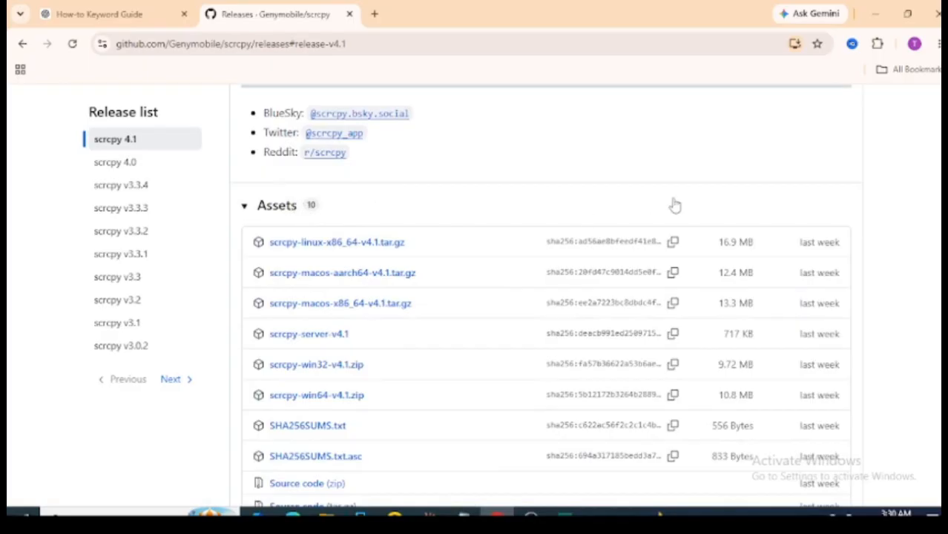
scroll(545, 296, "down", 2)
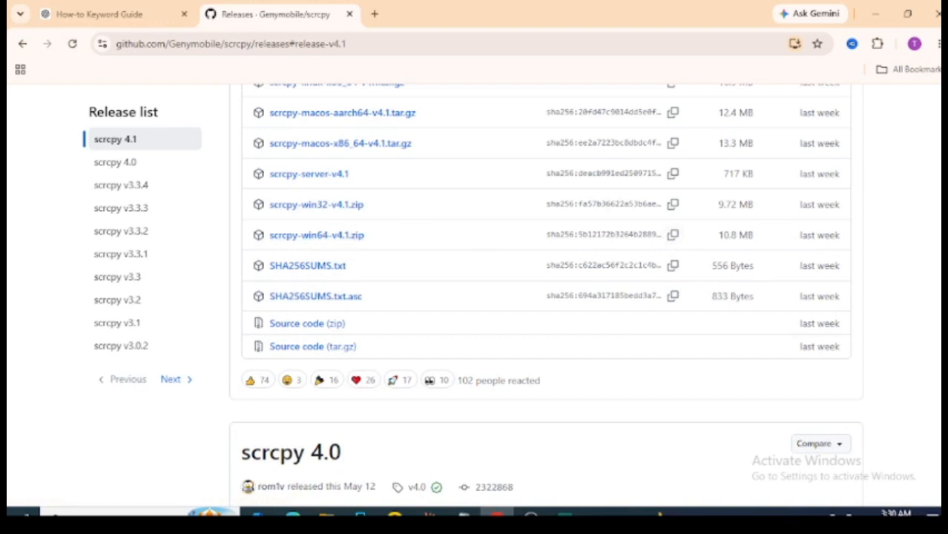
scroll(284, 229, "up", 3)
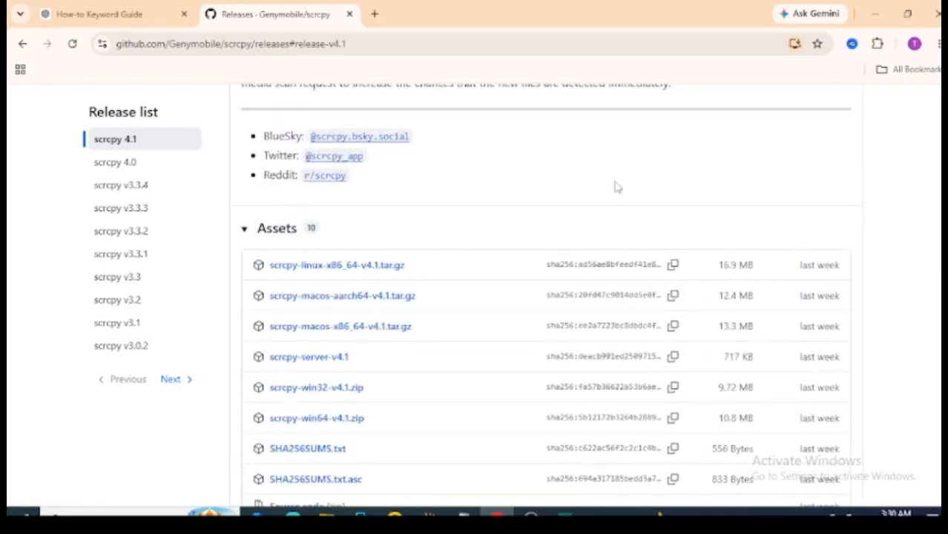
scroll(545, 297, "up", 3)
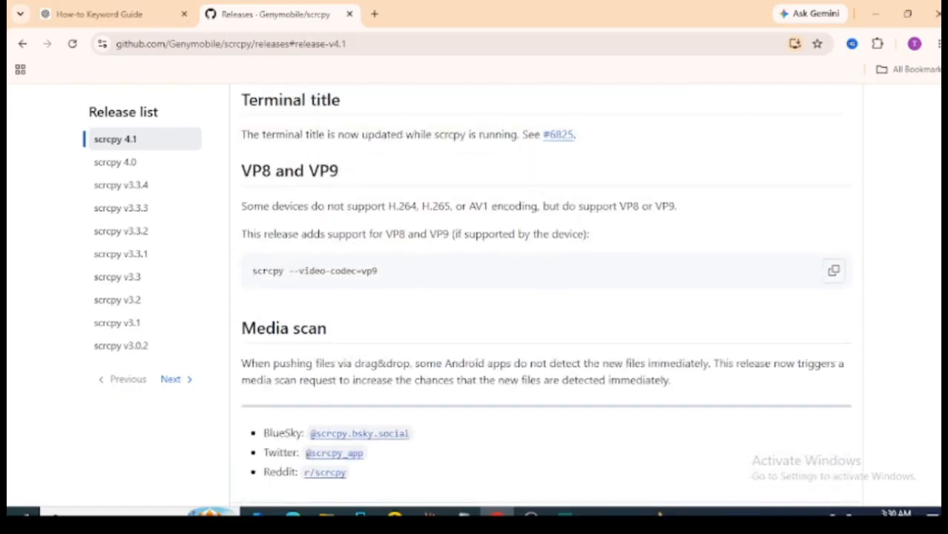
scroll(545, 297, "down", 8)
scroll(545, 297, "down", 15)
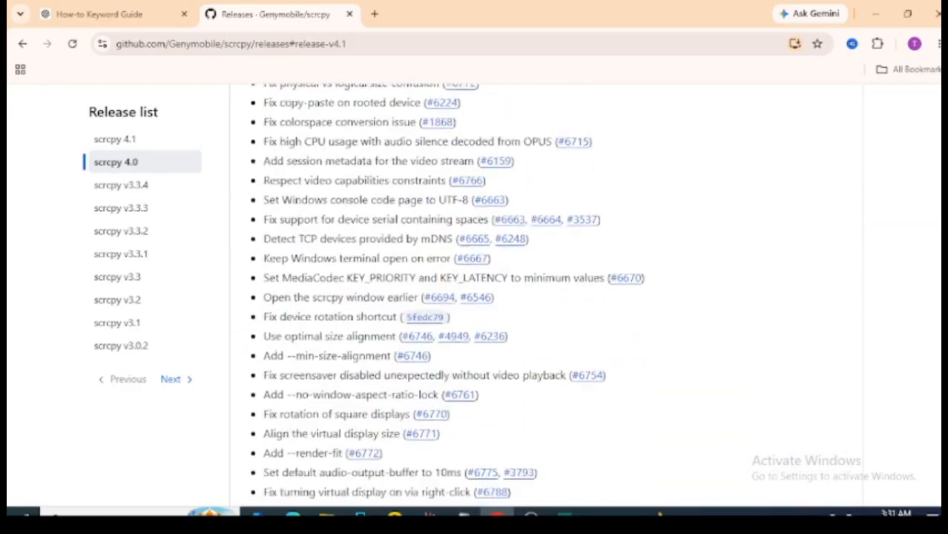
scroll(546, 297, "down", 3)
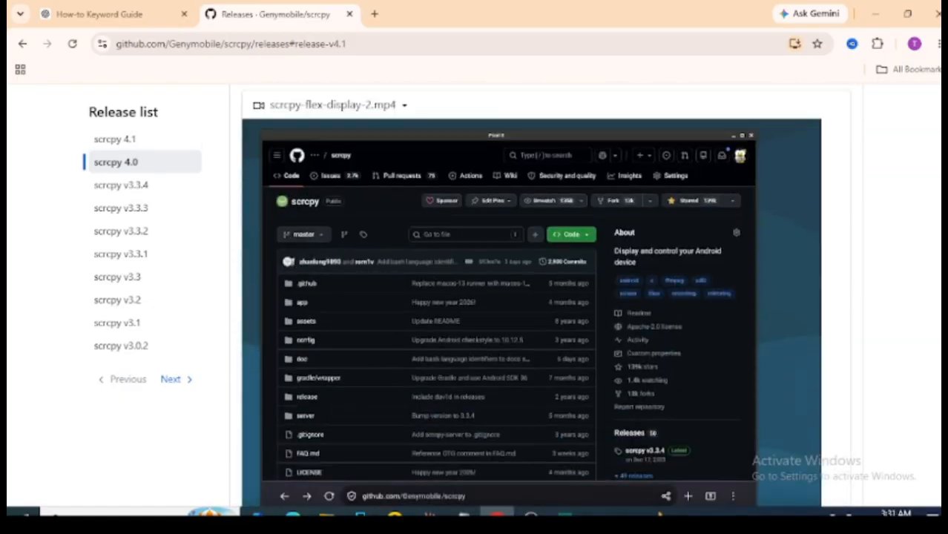
scroll(546, 297, "up", 13)
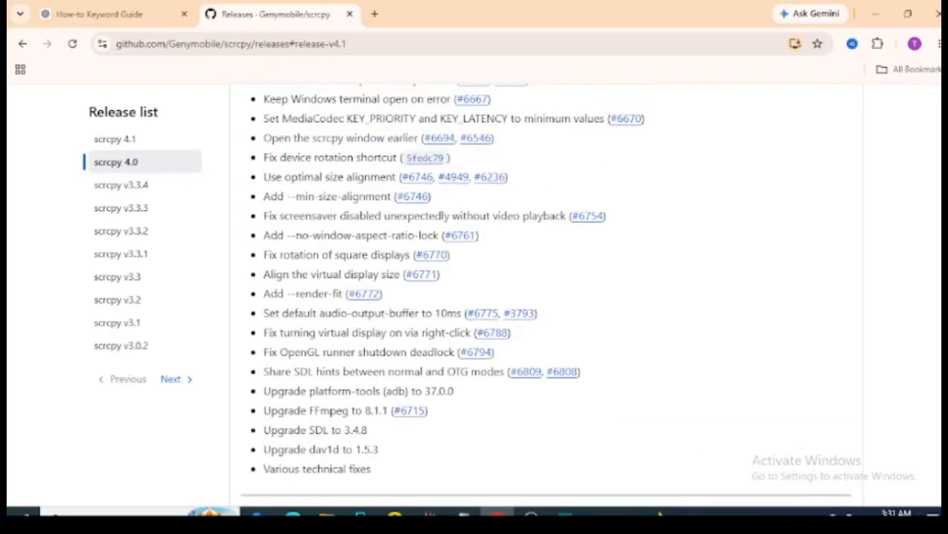
scroll(545, 297, "up", 7)
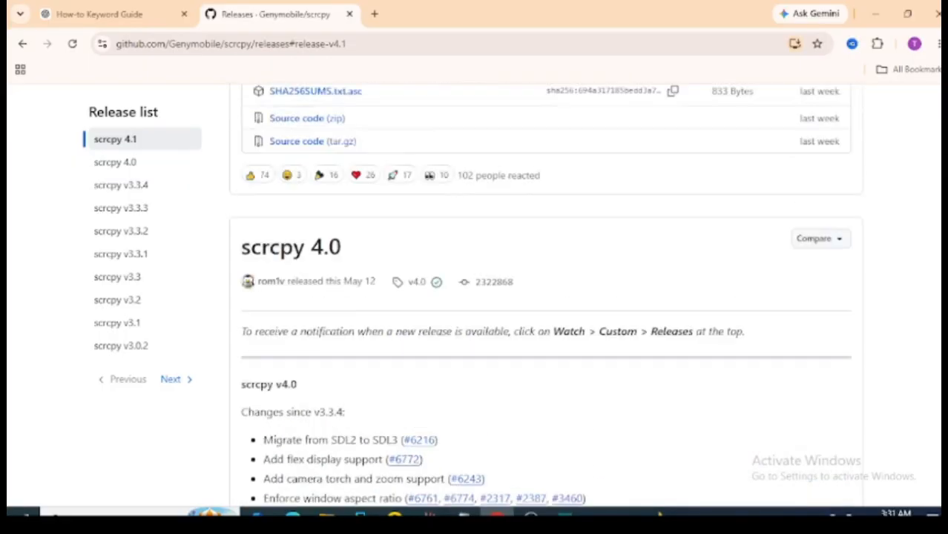
scroll(545, 297, "up", 2)
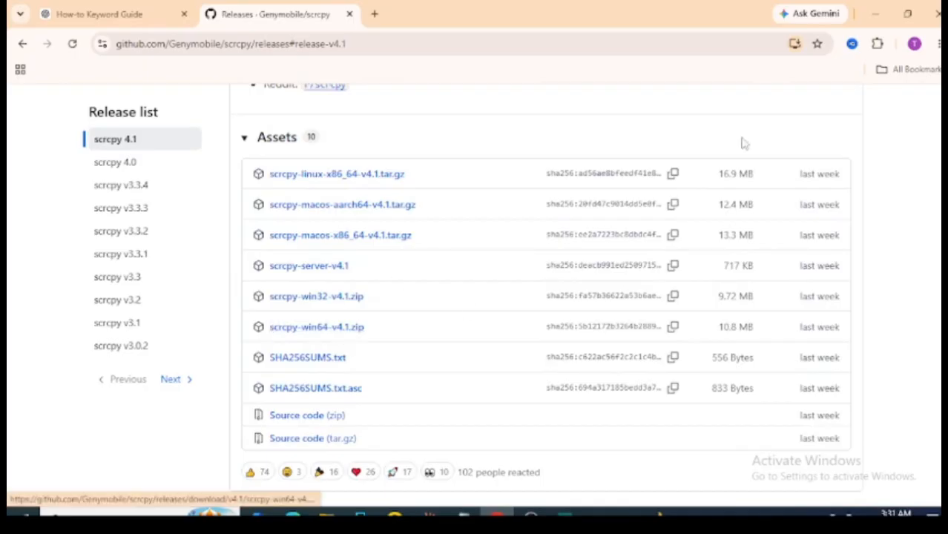
Check the browser's download history for earlier scrcpy downloads, and return to the scrcpy releases page.
left_click(938, 44)
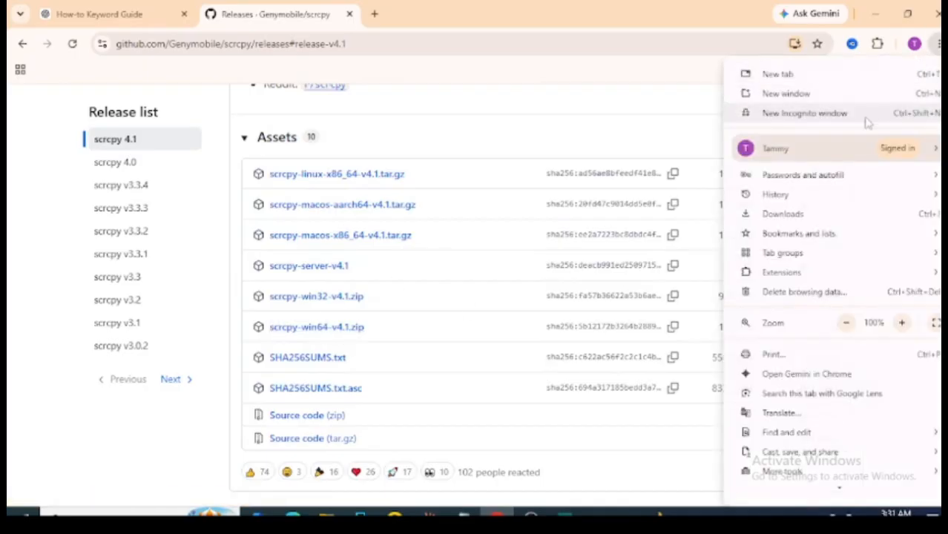
left_click(836, 213)
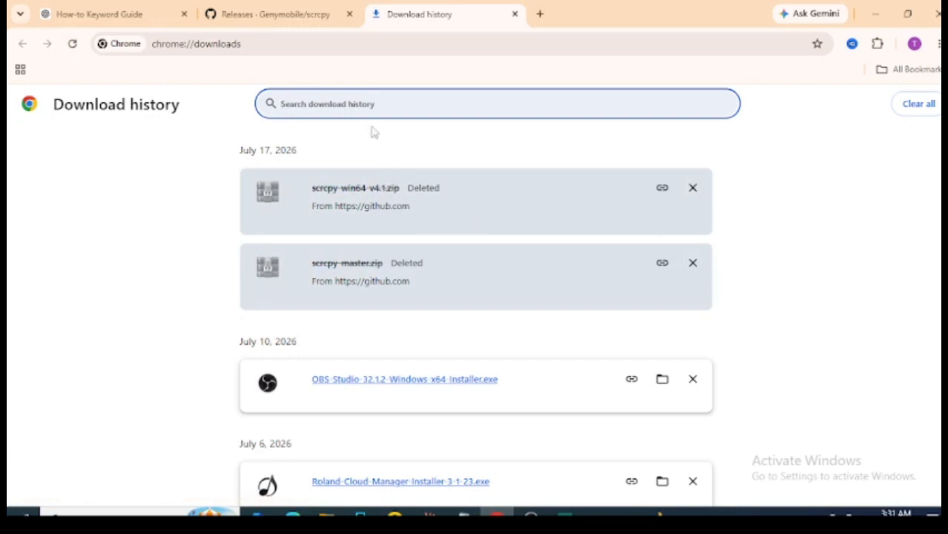
left_click(294, 14)
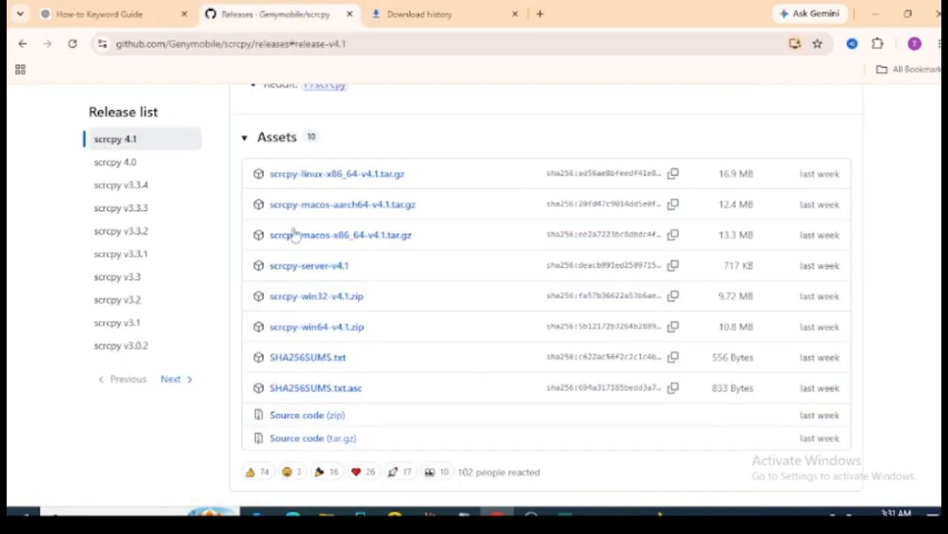
Download scrcpy-win64-v4.1.zip from the scrcpy 4.1 assets and check its download progress.
left_click(315, 335)
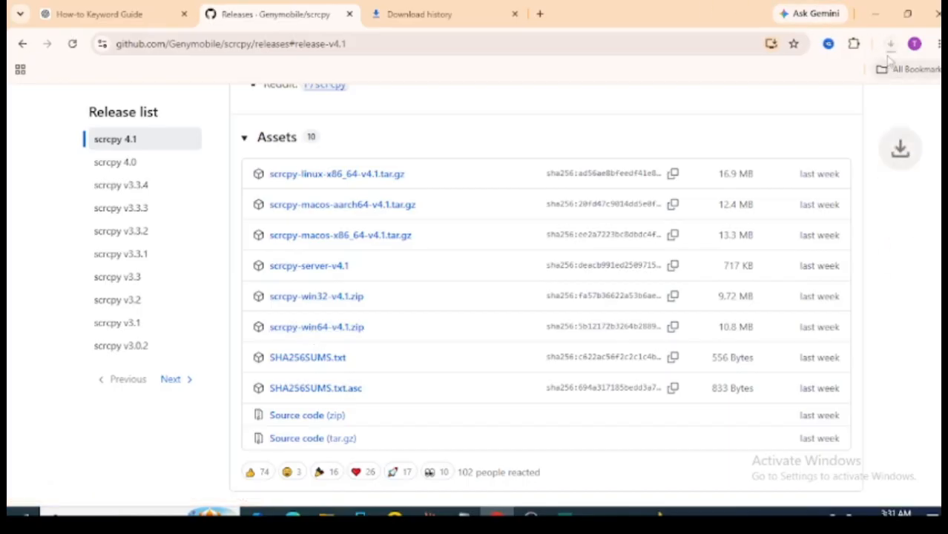
left_click(890, 43)
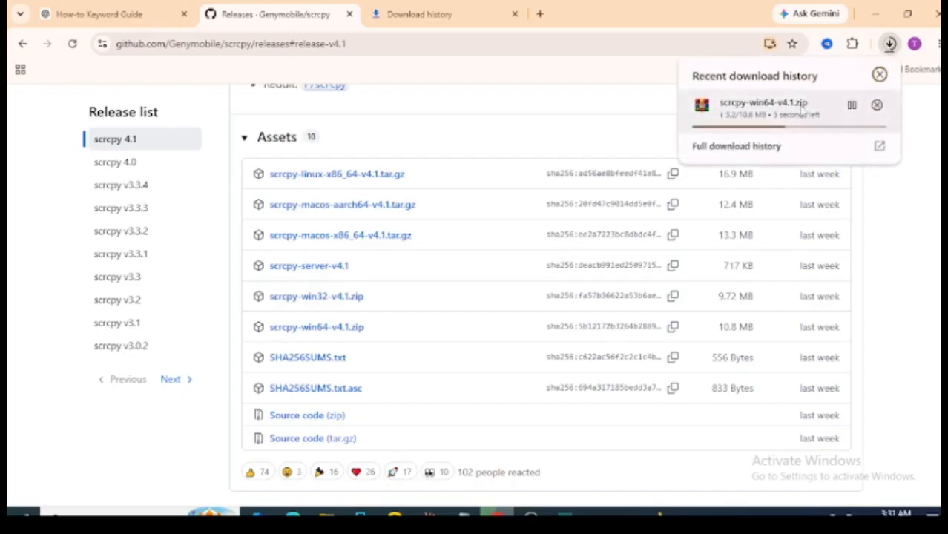
left_click(879, 74)
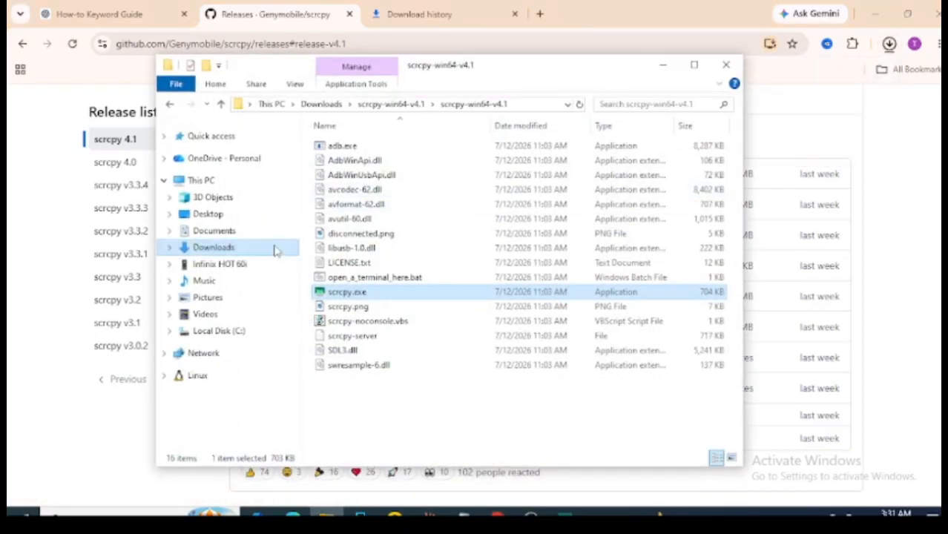
Try to extract the downloaded scrcpy-win64-v4.1.zip in place within the Downloads folder.
left_click(274, 251)
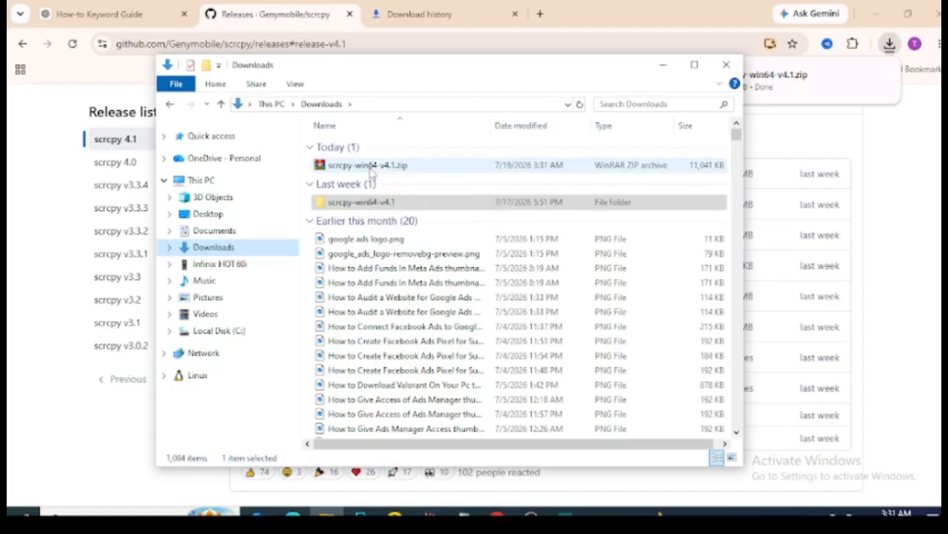
left_click(371, 168)
right_click(371, 169)
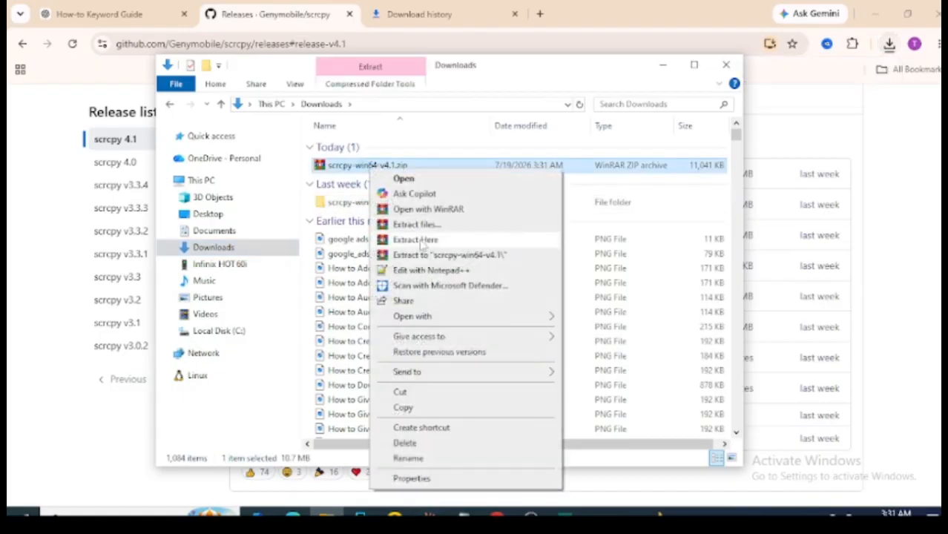
left_click(417, 239)
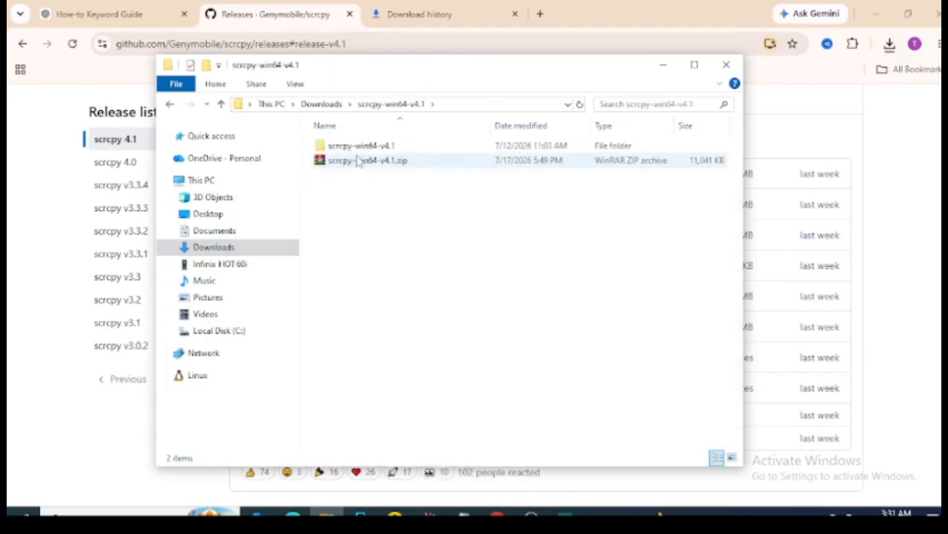
Inspect the program files in the inner scrcpy-win64-v4.1 folder and go back to its parent folder.
left_click(374, 147)
double_click(373, 147)
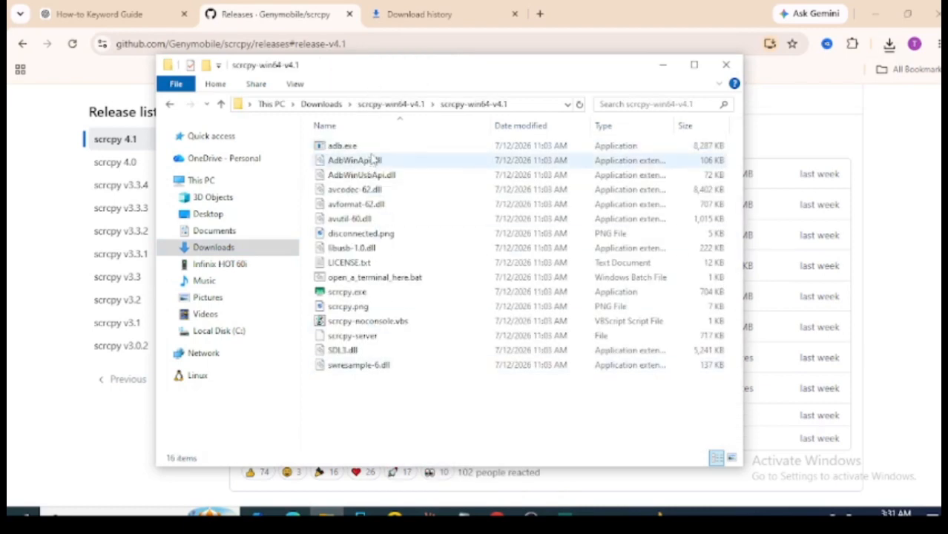
left_click(380, 105)
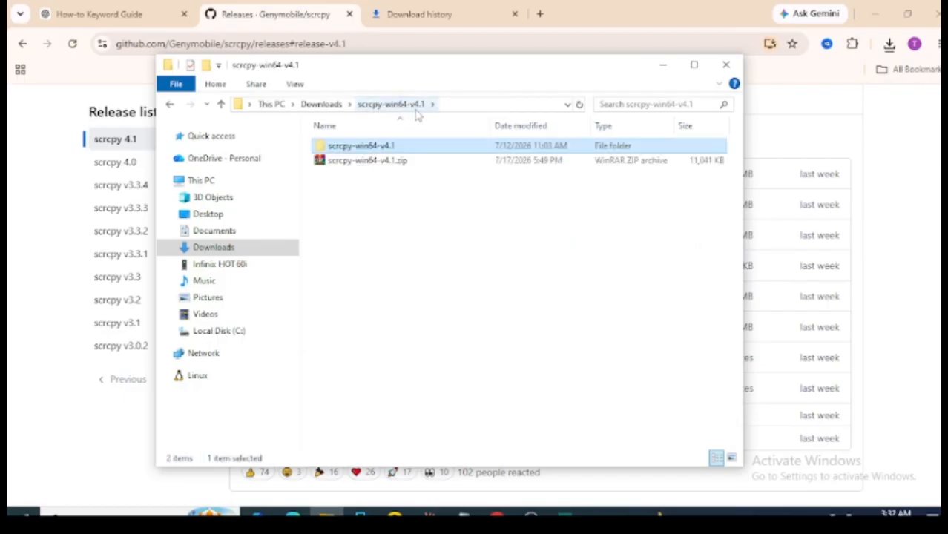
Trace the path from Downloads through the nested scrcpy-win64-v4.1 folders and open the inner one holding the program files.
double_click(360, 147)
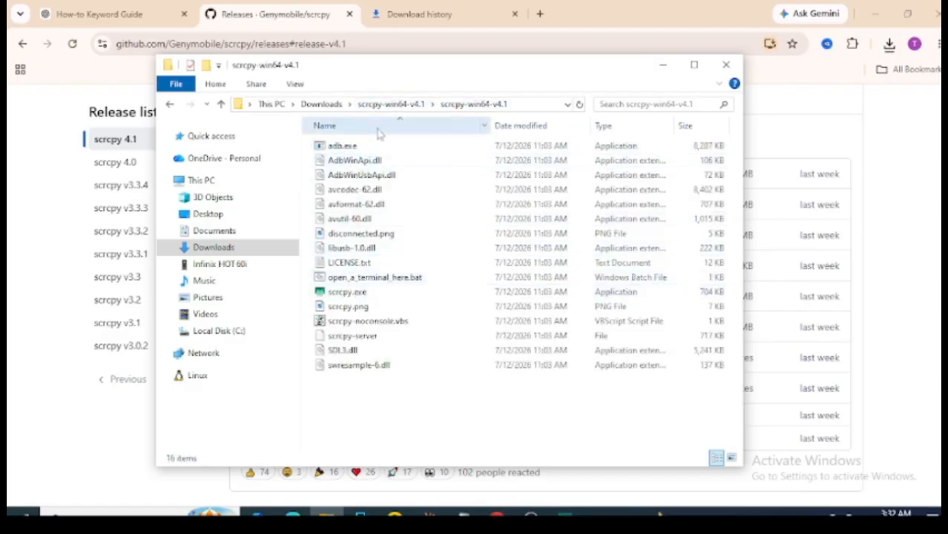
left_click(391, 105)
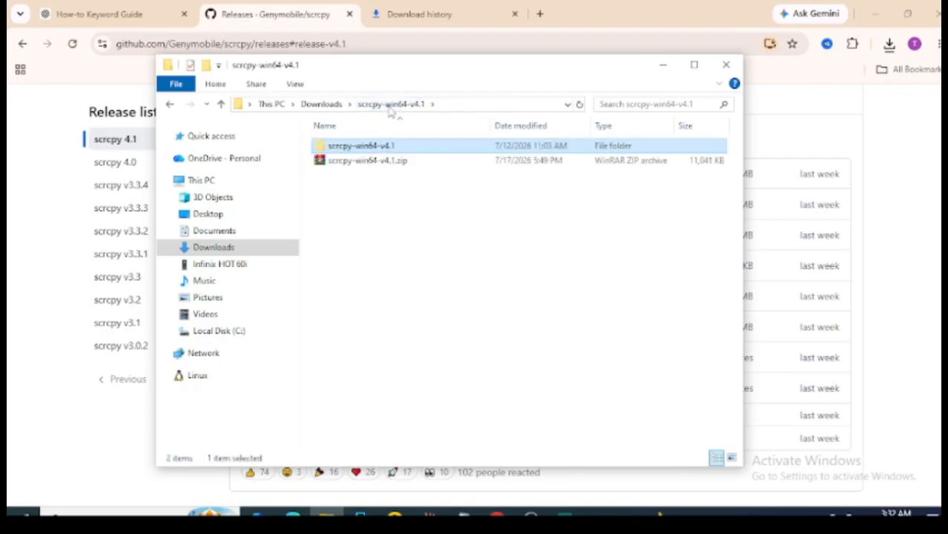
double_click(384, 148)
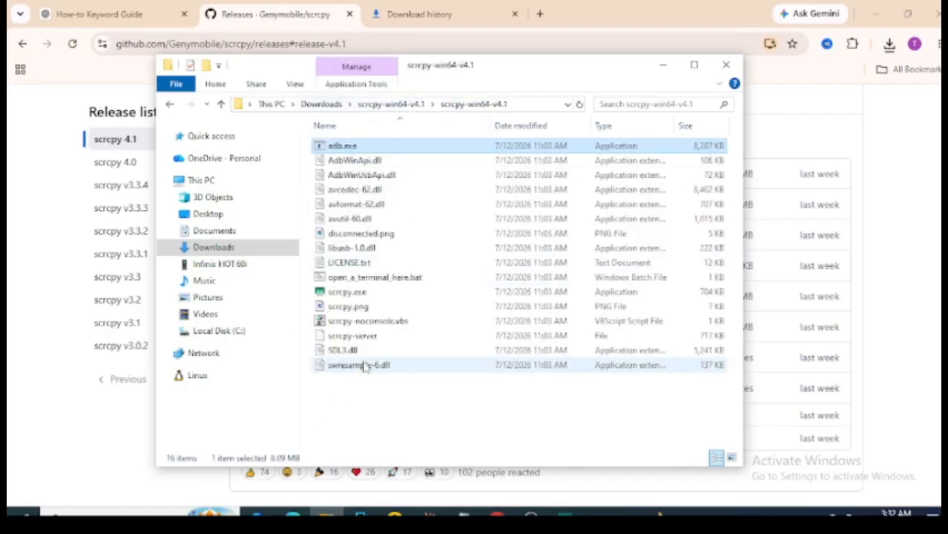
left_click(336, 104)
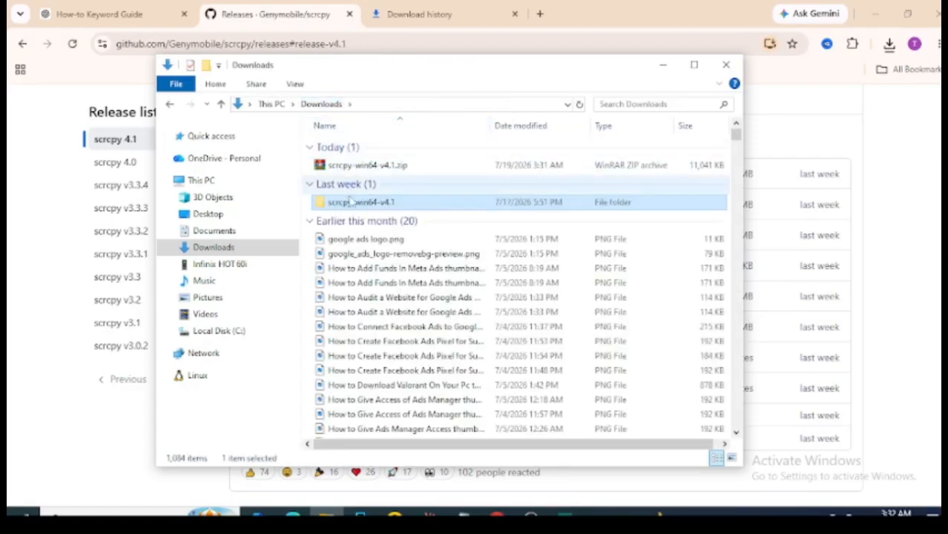
double_click(353, 204)
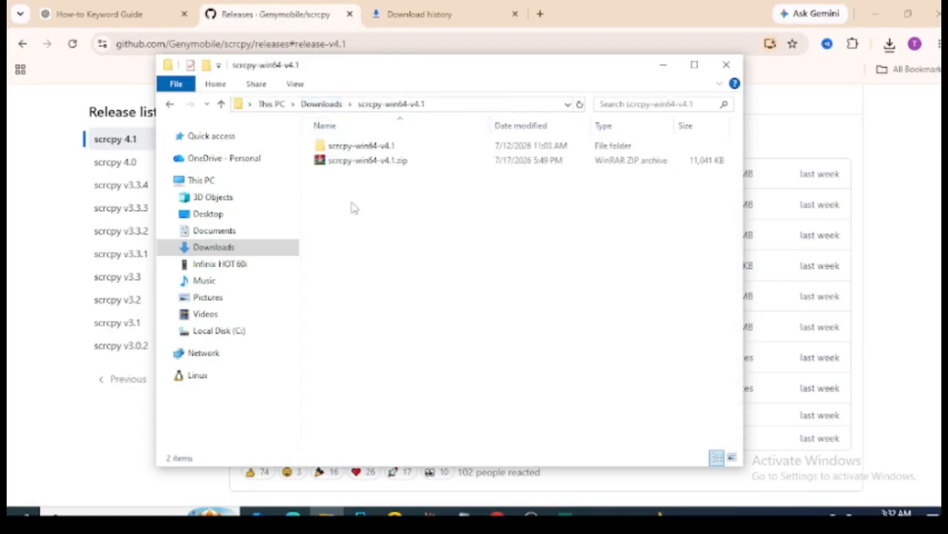
double_click(374, 147)
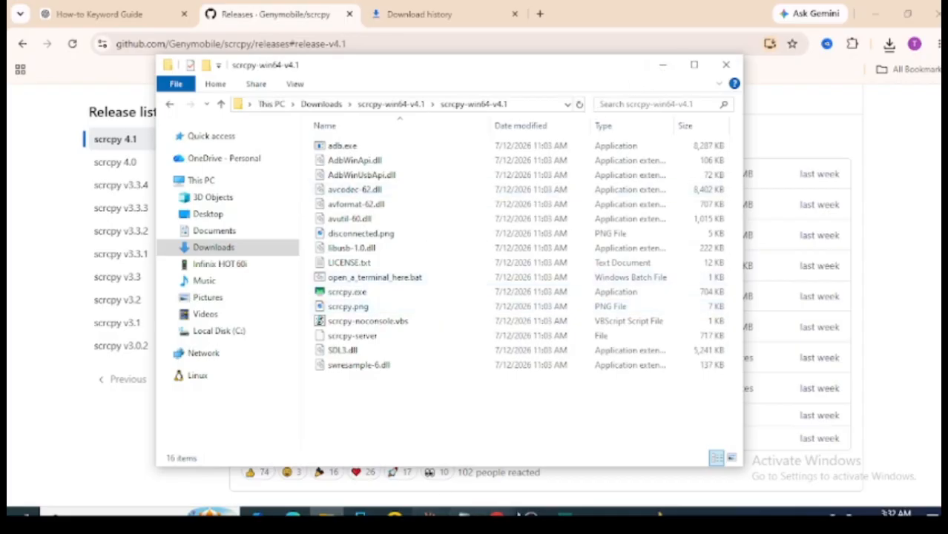
Show the running phone mirror, and close both the mirror window and its scrcpy console.
left_click(564, 512)
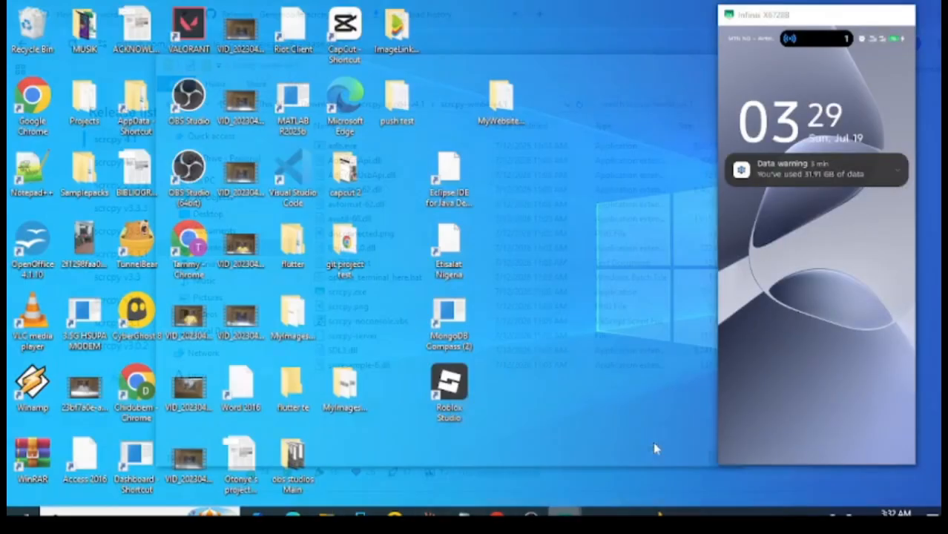
left_click(656, 448)
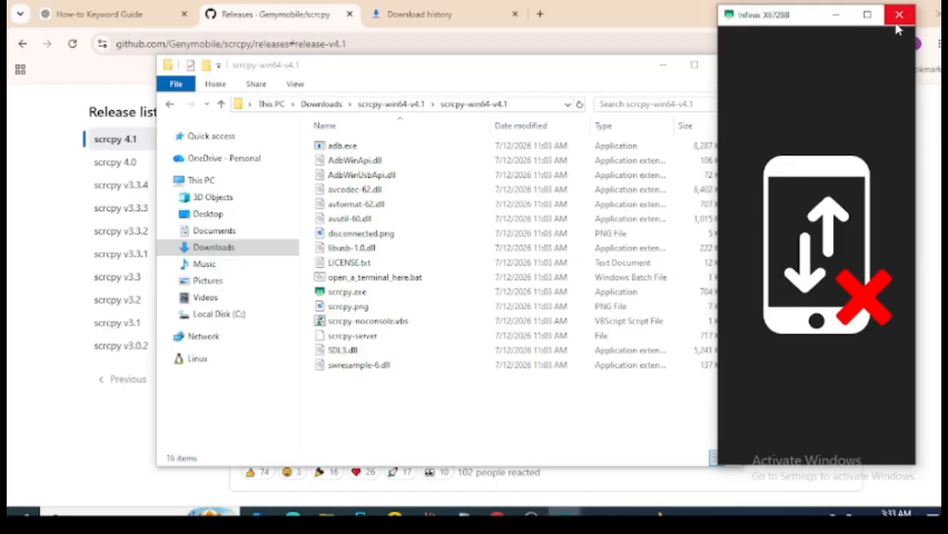
left_click(898, 15)
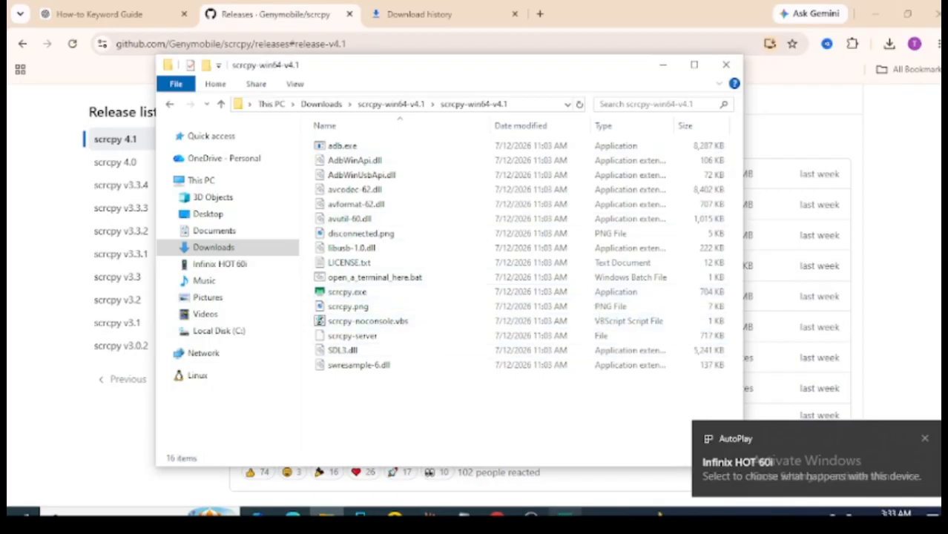
left_click(565, 514)
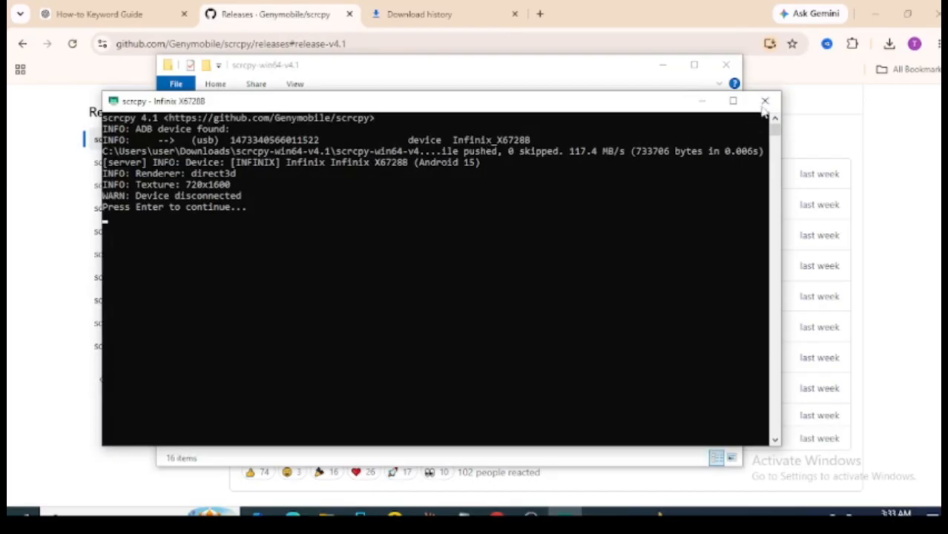
left_click(765, 101)
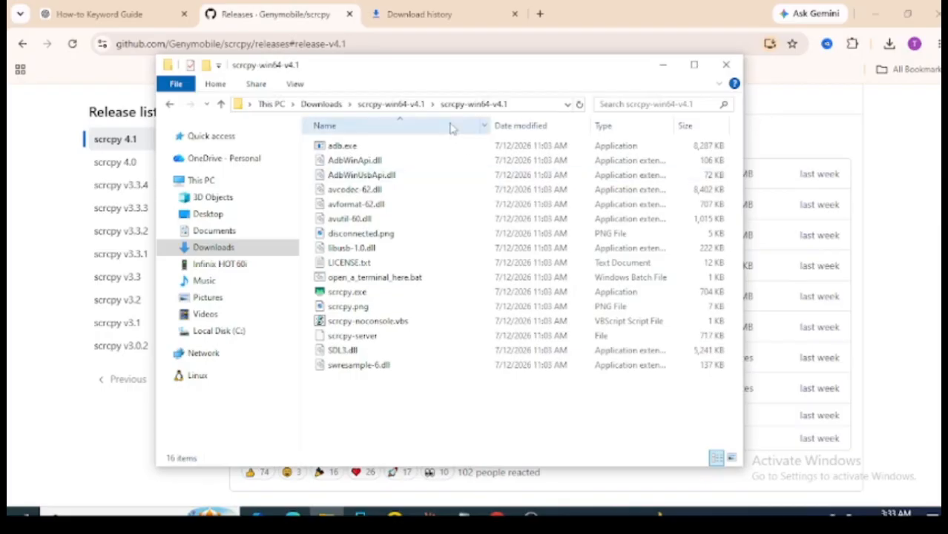
Minimize the browser to reveal the desktop behind the scrcpy folder, and refresh the desktop.
left_click(876, 13)
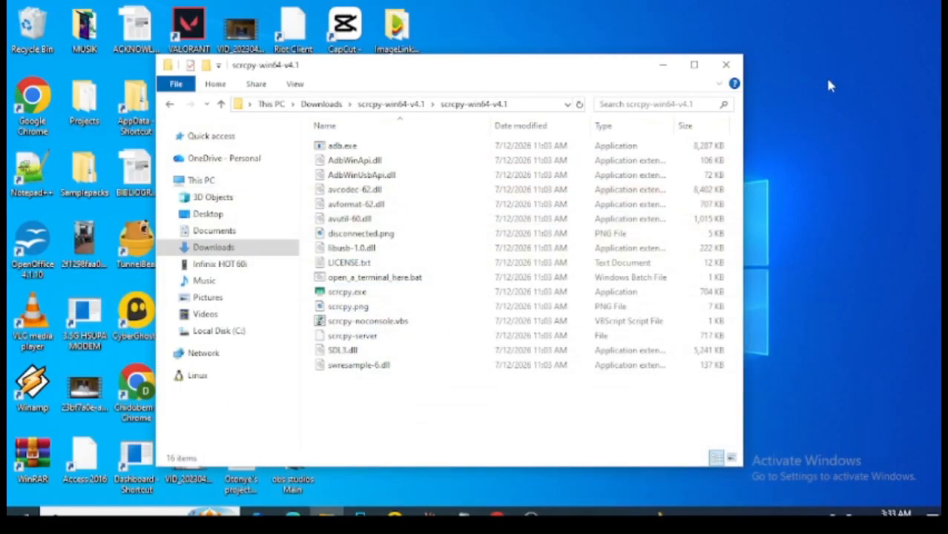
right_click(820, 85)
left_click(836, 119)
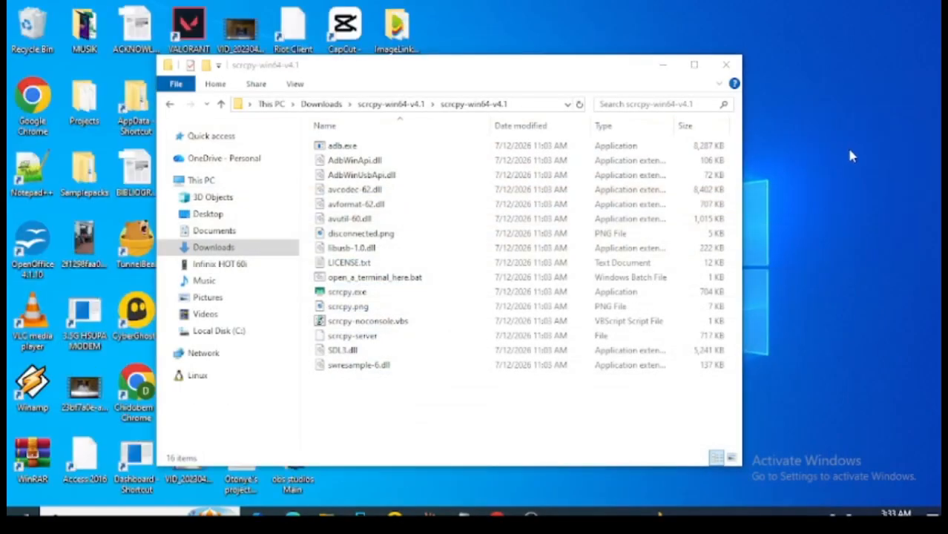
right_click(846, 122)
left_click(838, 160)
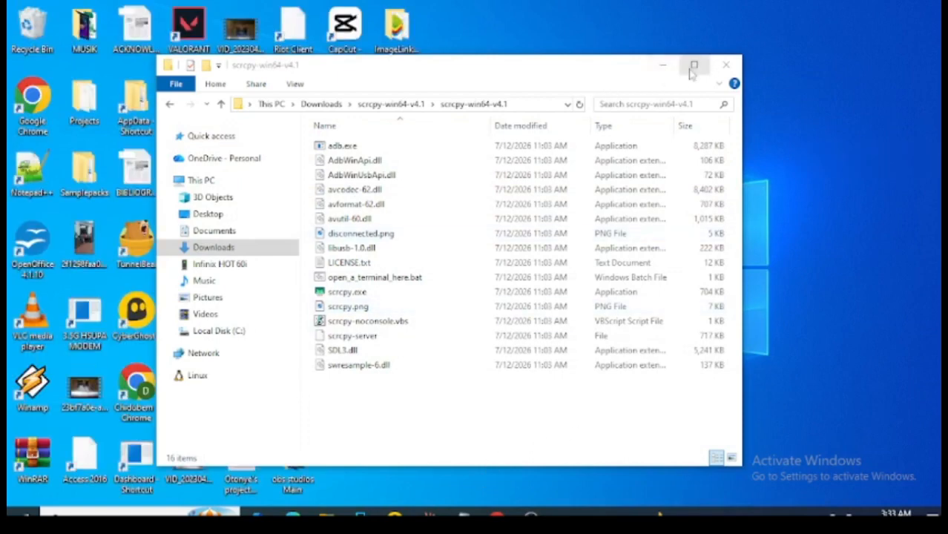
Run scrcpy.exe, dismiss its first console and run it again to mirror the phone, and minimize both scrcpy windows.
double_click(357, 293)
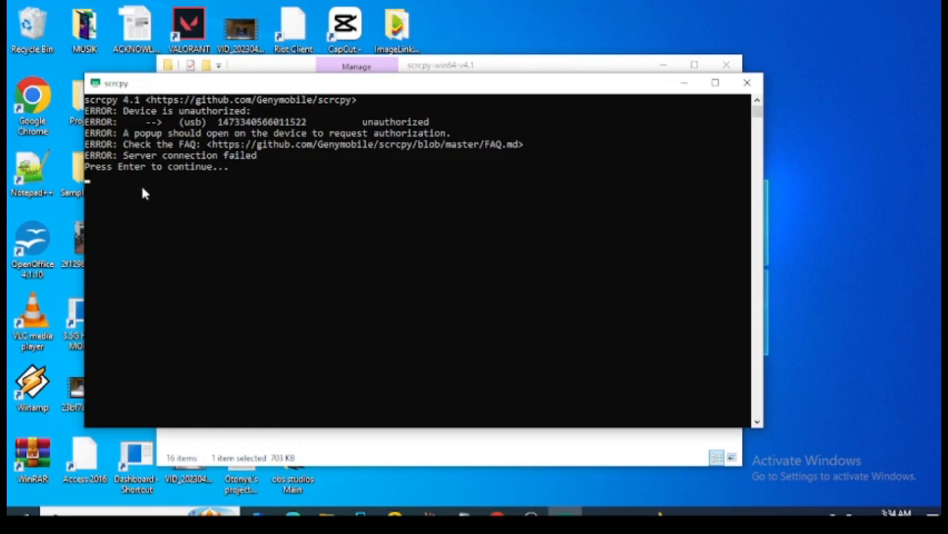
key("Return")
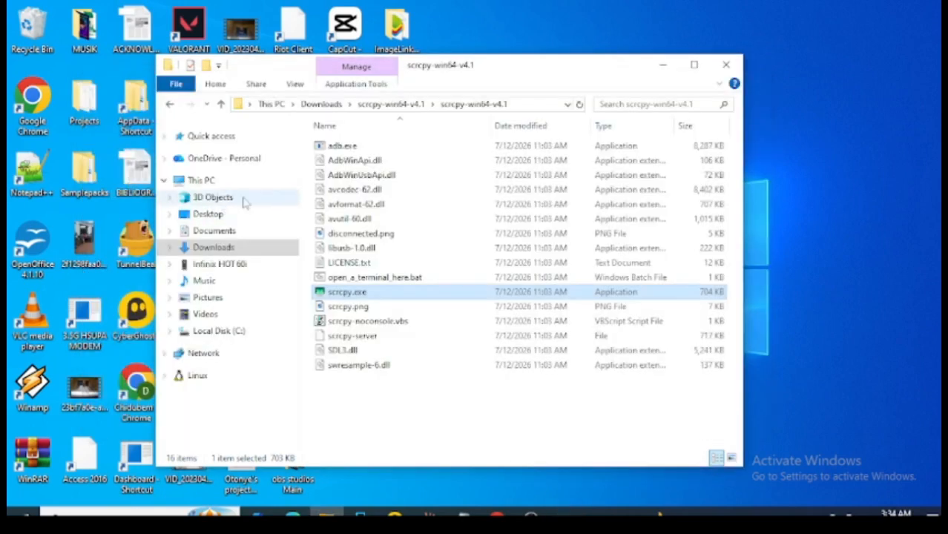
double_click(359, 294)
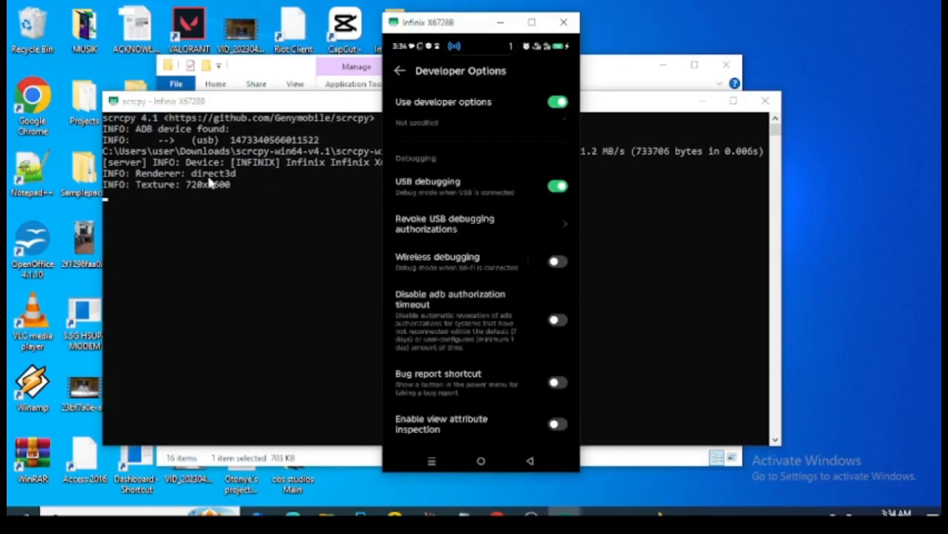
left_click(701, 101)
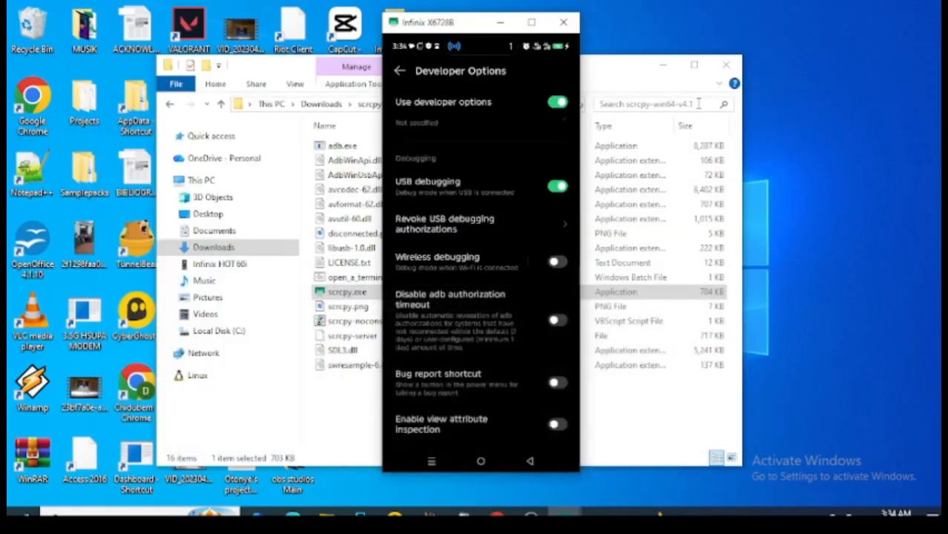
left_click(500, 23)
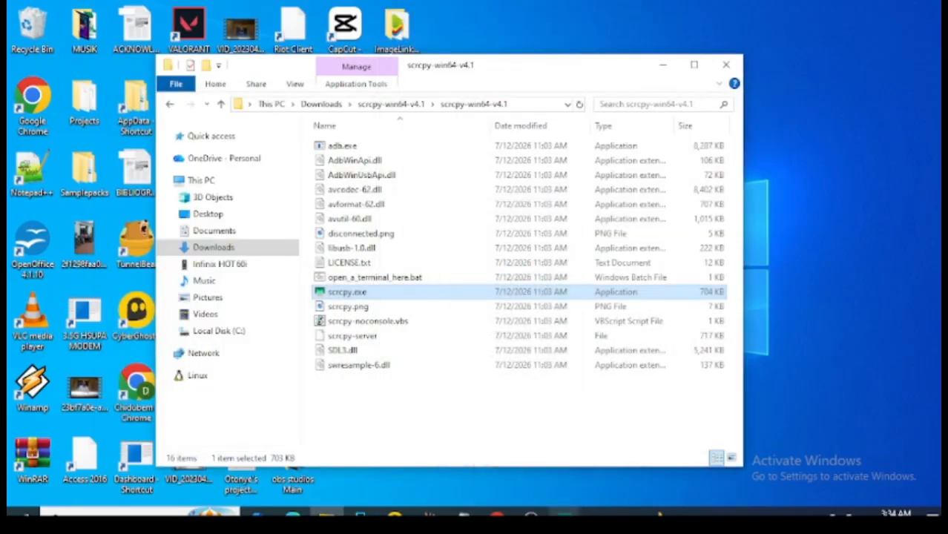
Examine scrcpy's console window and the mirrored phone window separately, minimizing both to return to the program folder.
left_click(564, 514)
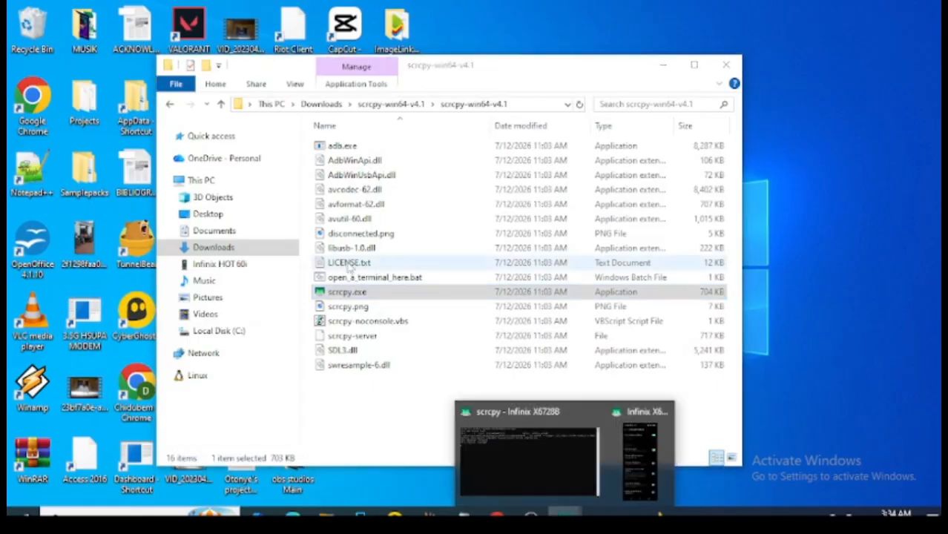
left_click(543, 439)
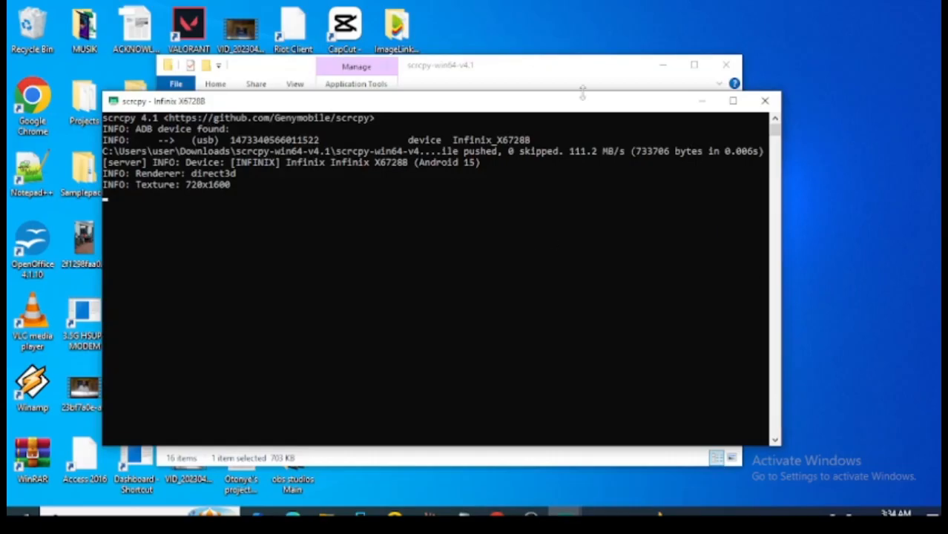
left_click(567, 513)
left_click(639, 456)
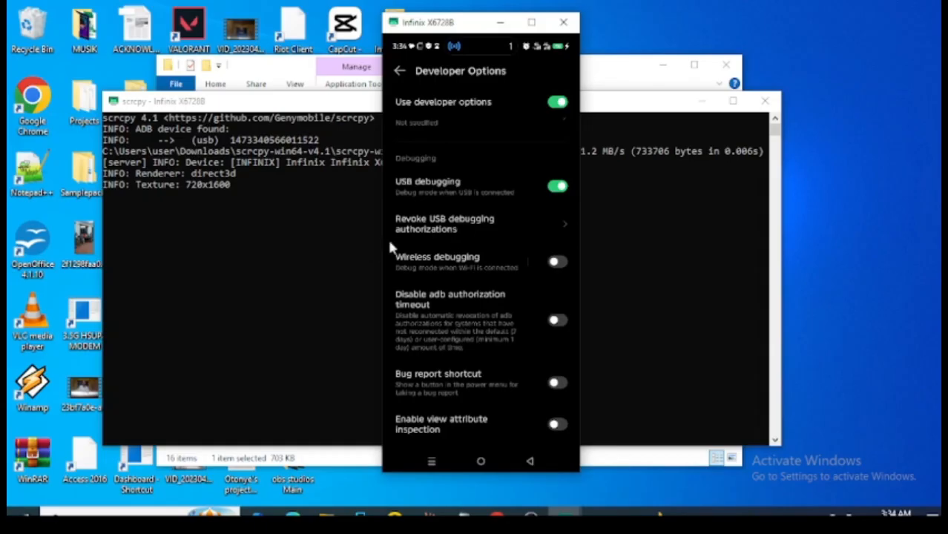
left_click(289, 237)
left_click(702, 101)
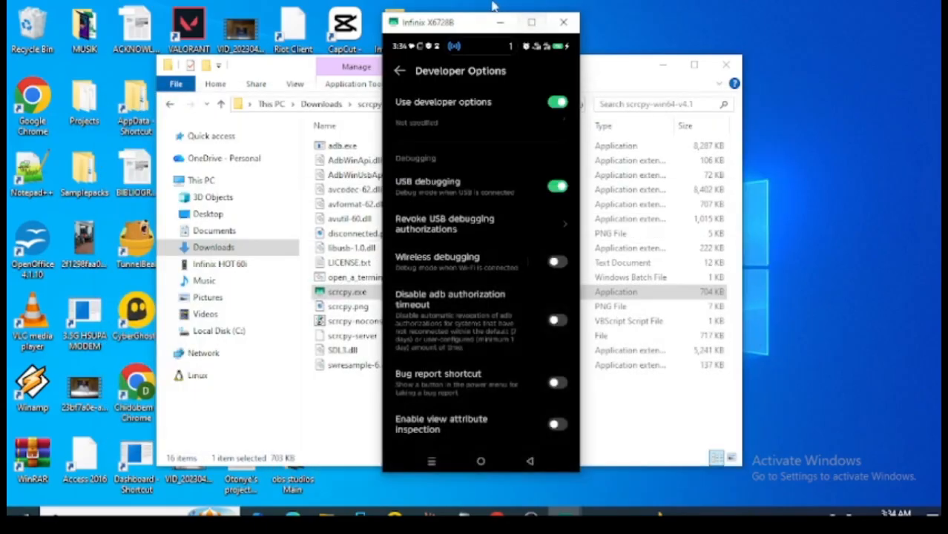
left_click(501, 22)
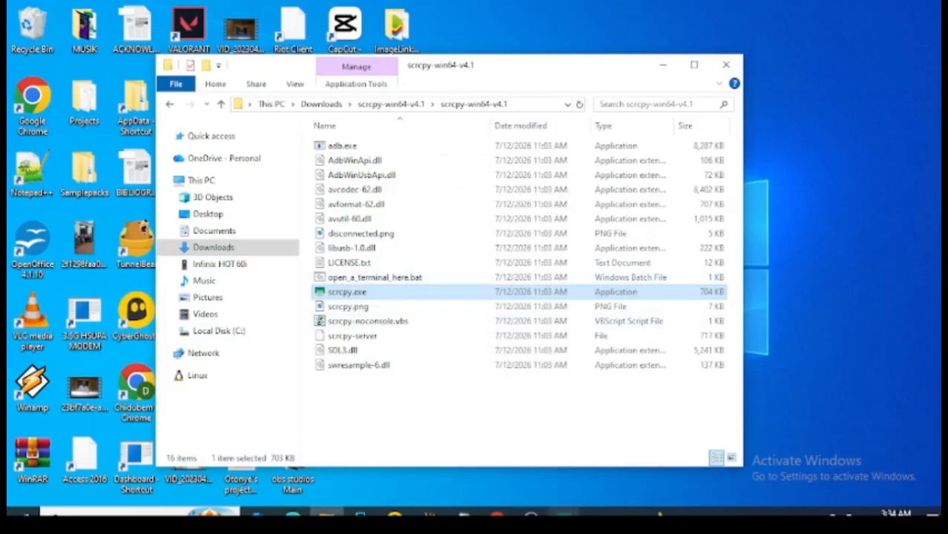
mouse_move(563, 513)
left_click(598, 454)
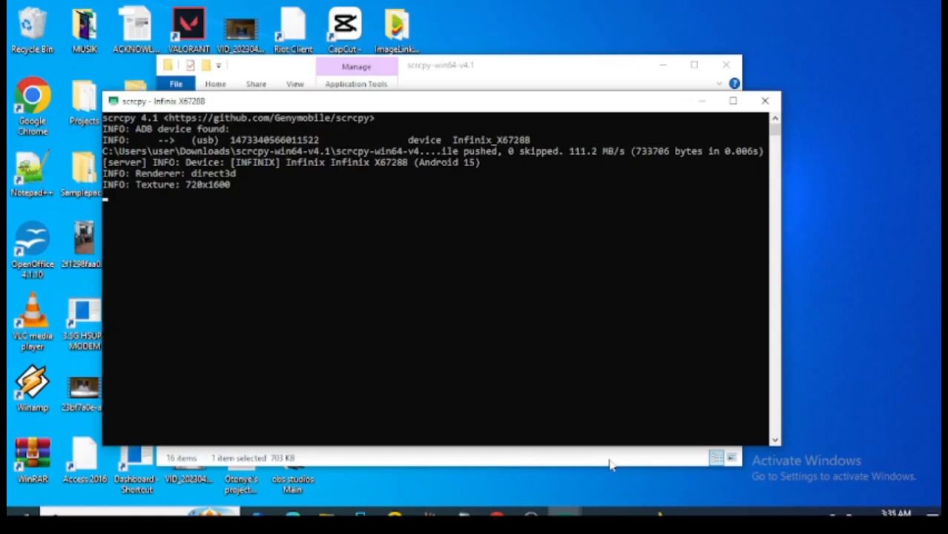
left_click(701, 101)
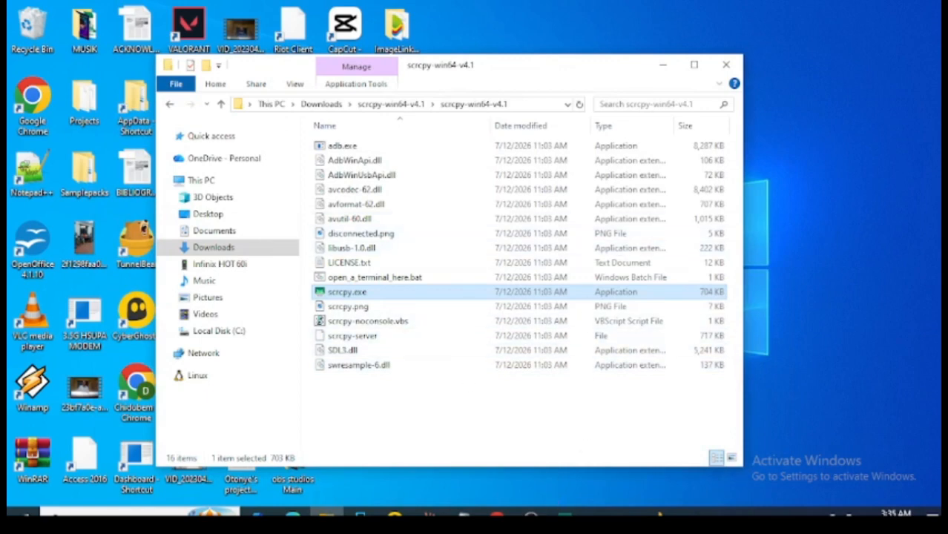
Switch to OBS Studio and create a new visible source named Window Capture in the current scene.
left_click(532, 513)
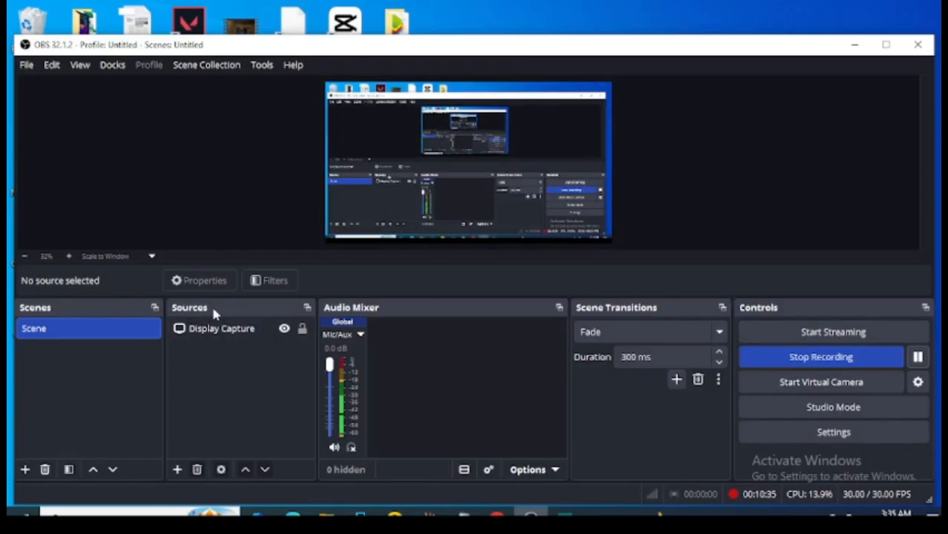
left_click(177, 470)
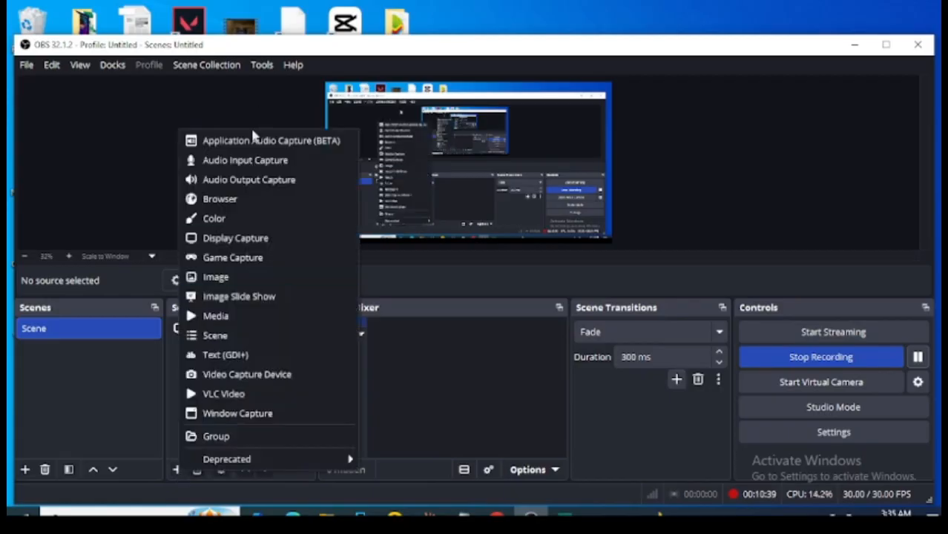
left_click(250, 414)
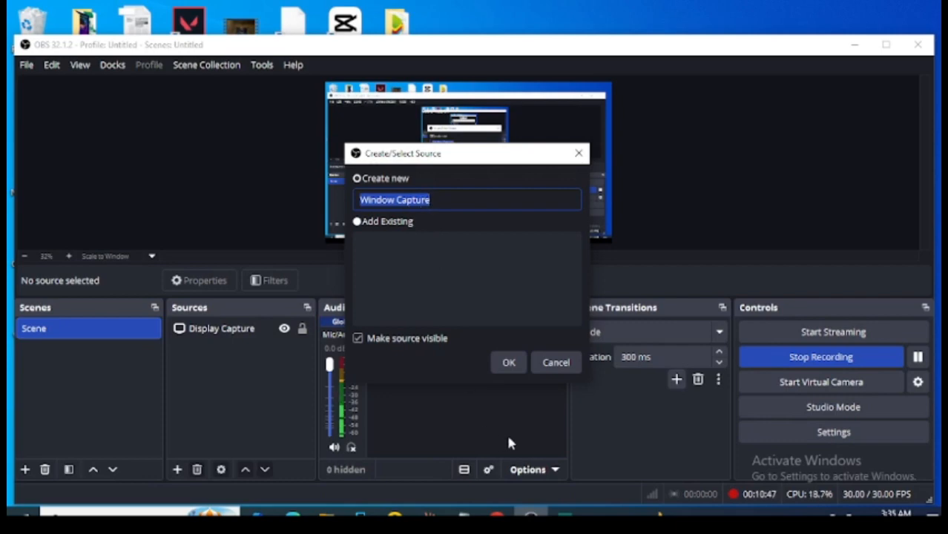
left_click(504, 362)
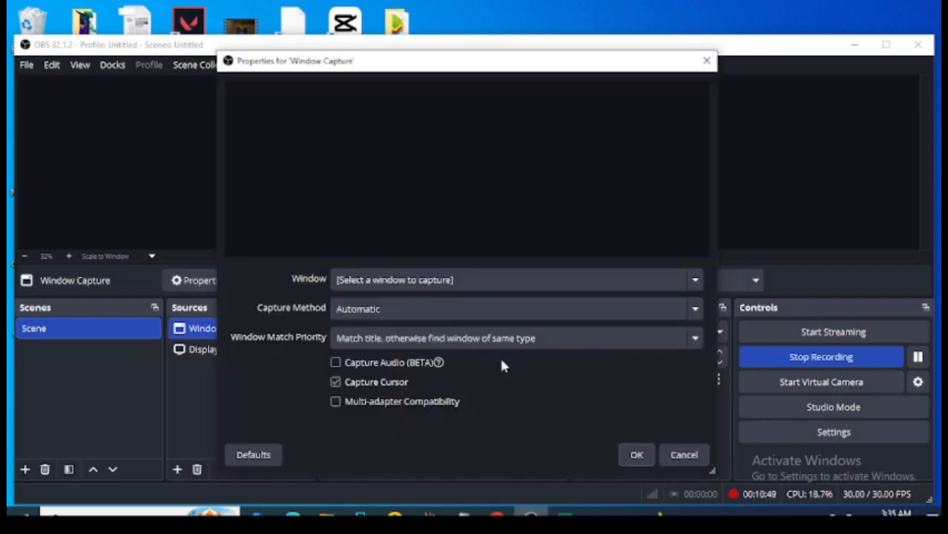
Preview the open scrcpy windows, and set the Window Capture source's window to [explorer.exe]: scrcpy-win64-v4.1.
left_click(414, 281)
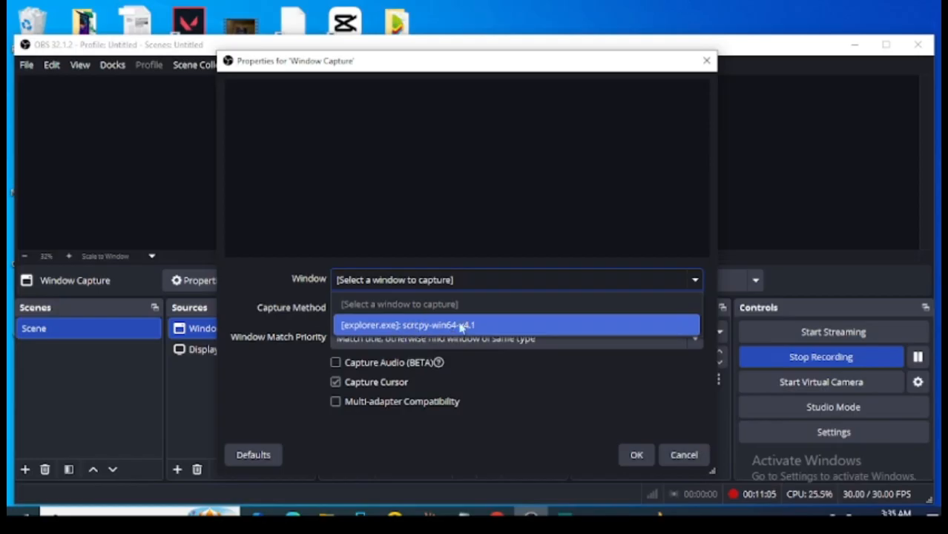
left_click(564, 513)
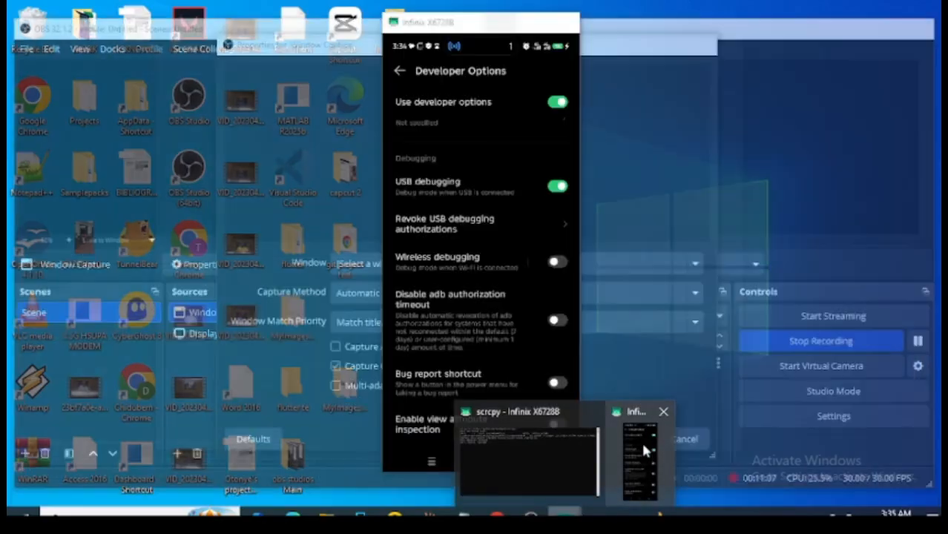
mouse_move(550, 440)
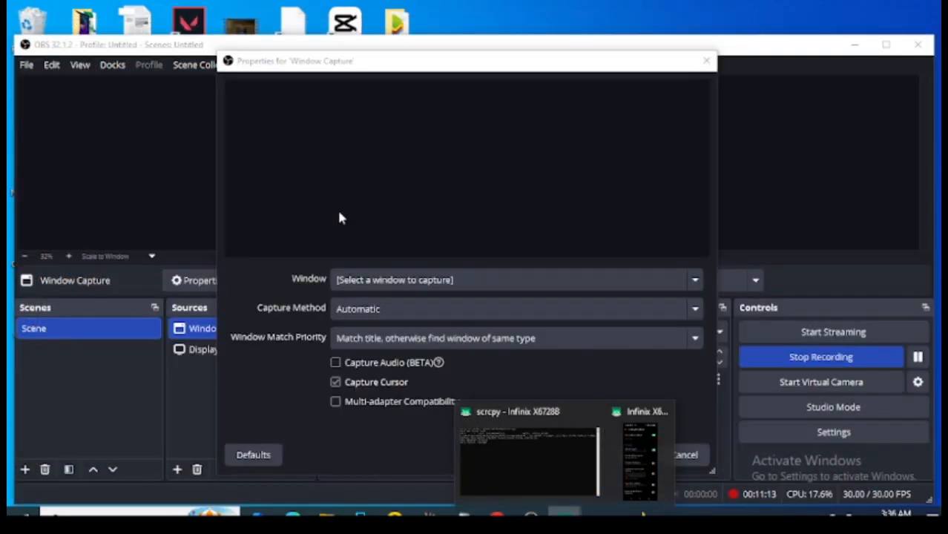
left_click(423, 280)
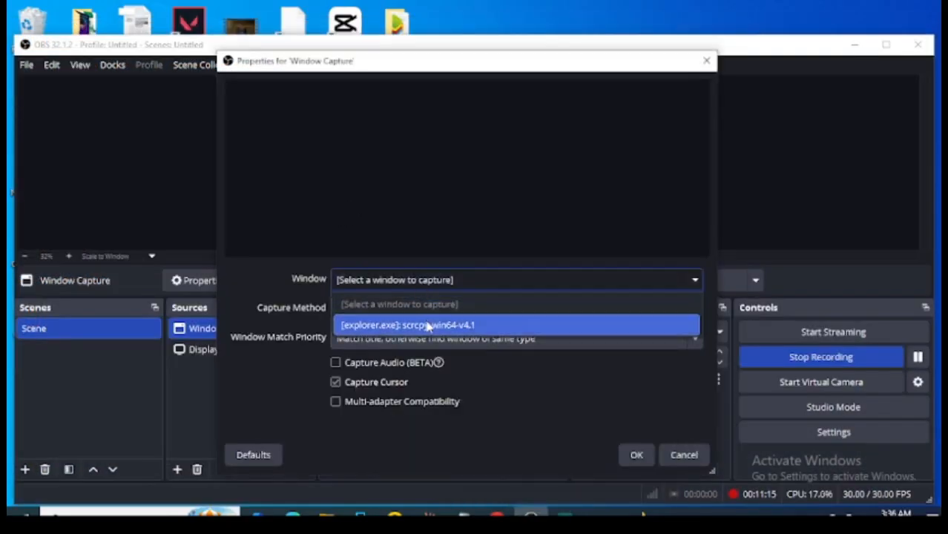
left_click(427, 325)
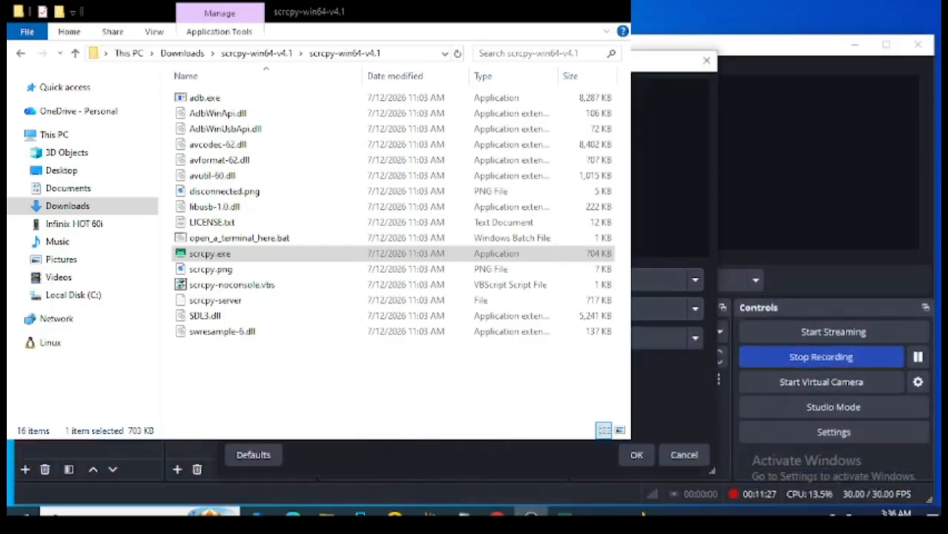
Review the Window Capture source's capture method and window match priority options and confirm its properties.
left_click(593, 308)
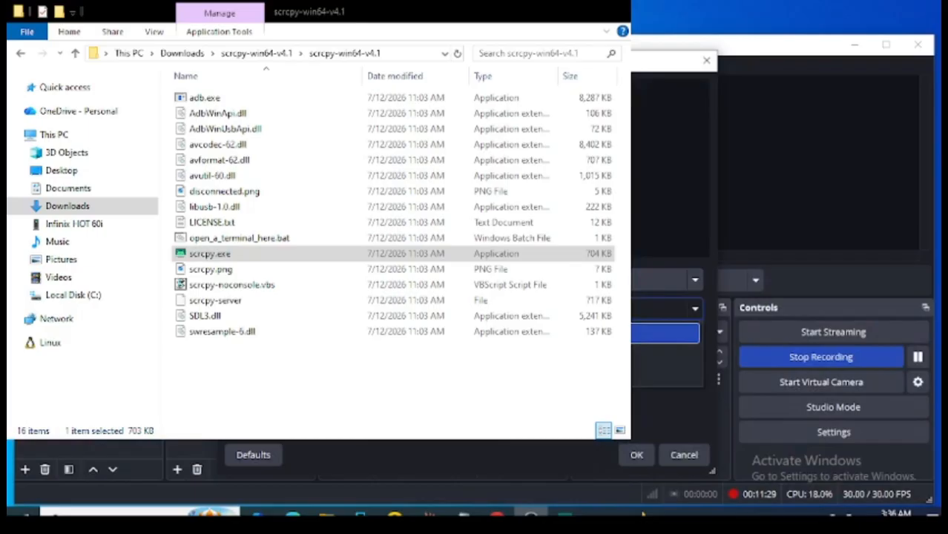
left_click(551, 443)
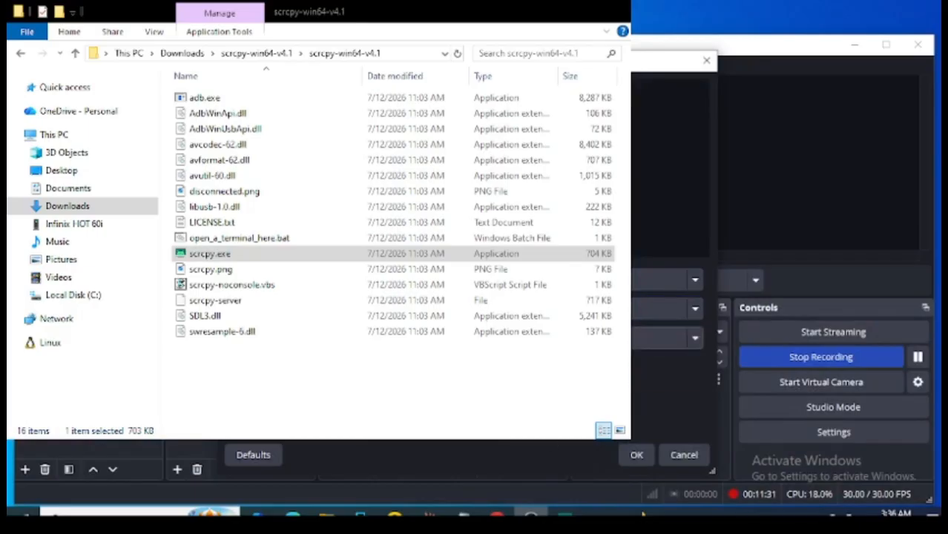
left_click(556, 338)
left_click(557, 382)
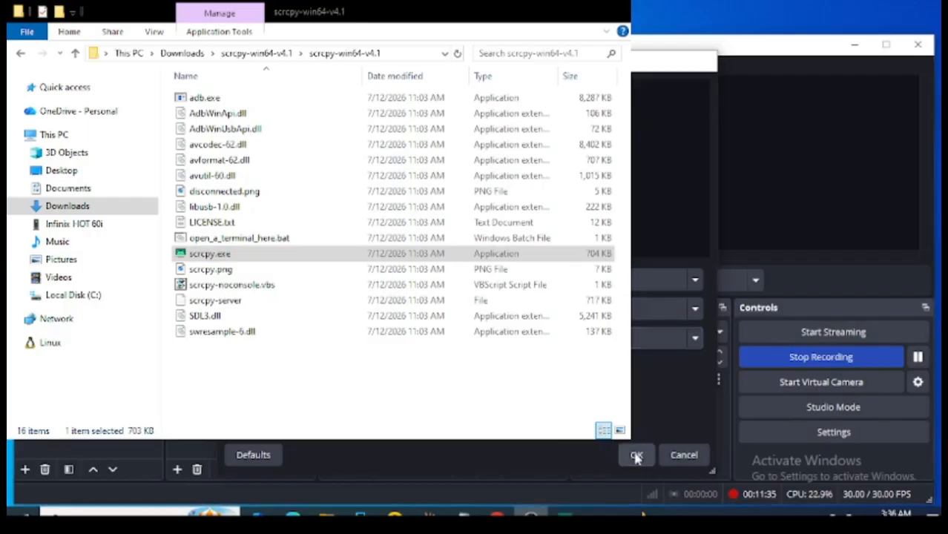
left_click(636, 455)
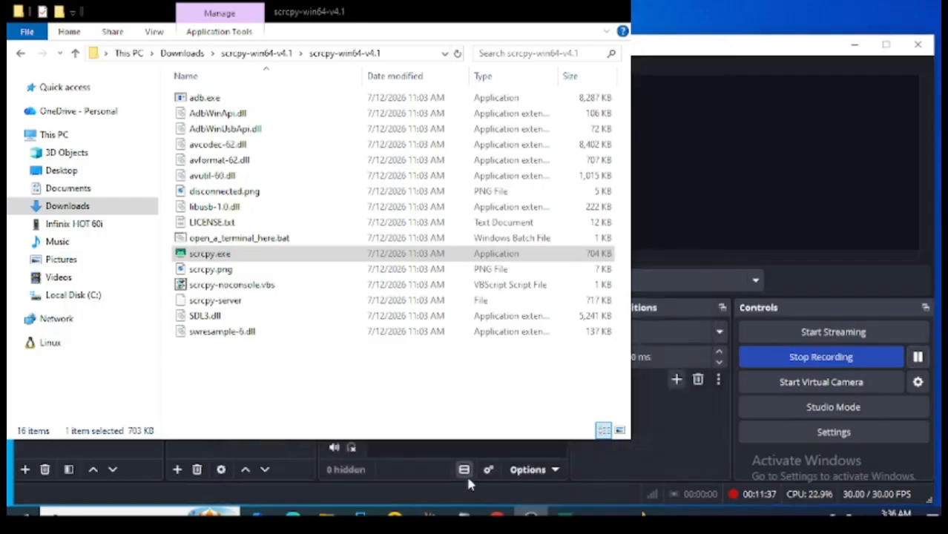
Restore the browser down from full screen and minimize it, and minimize the scrcpy program folder to uncover OBS Studio.
left_click(497, 514)
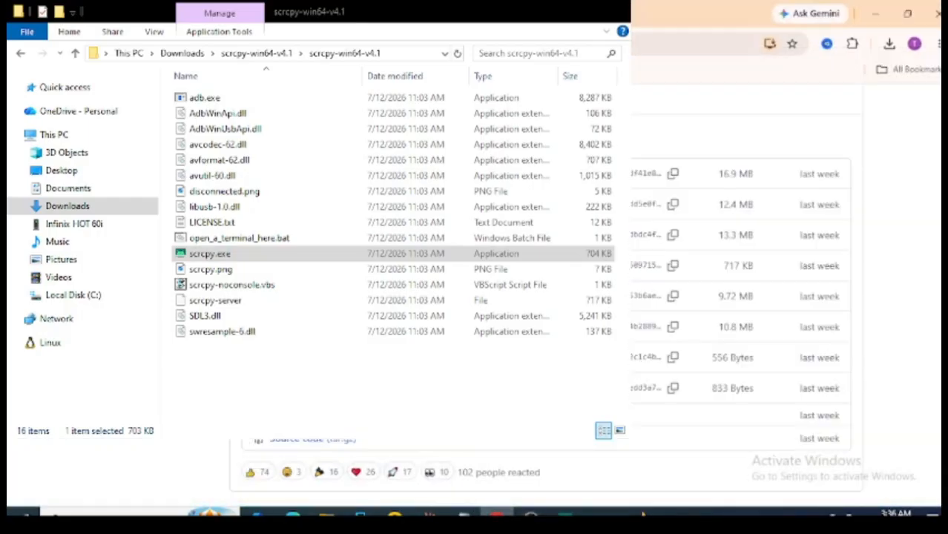
left_click(900, 12)
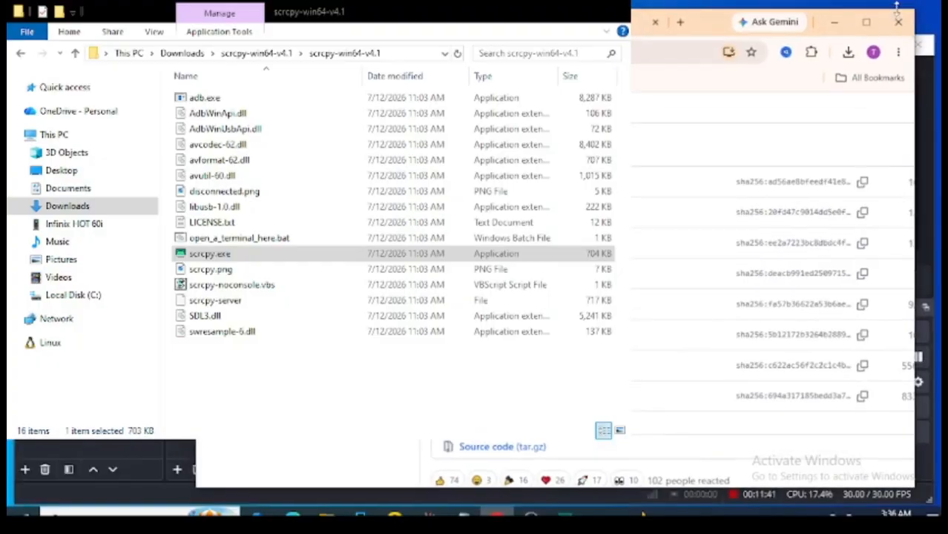
left_click(834, 21)
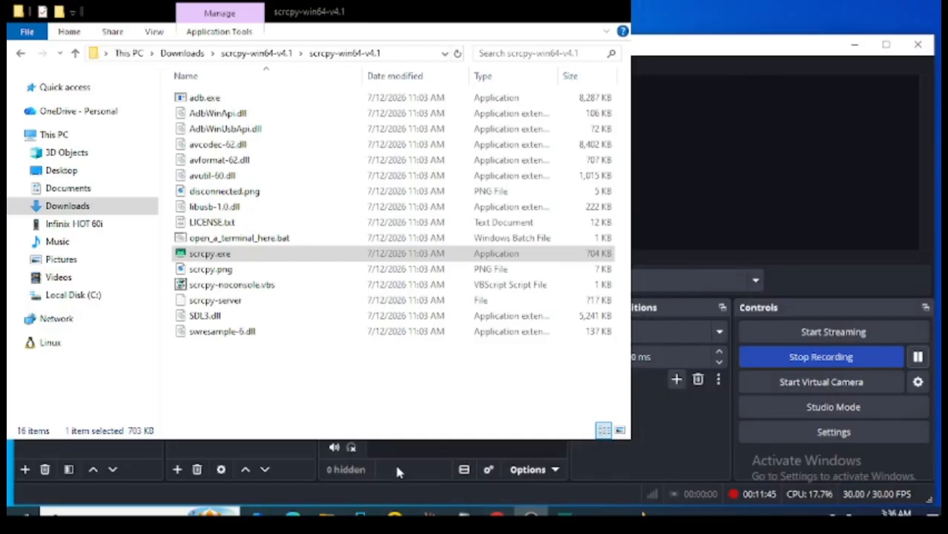
left_click(326, 513)
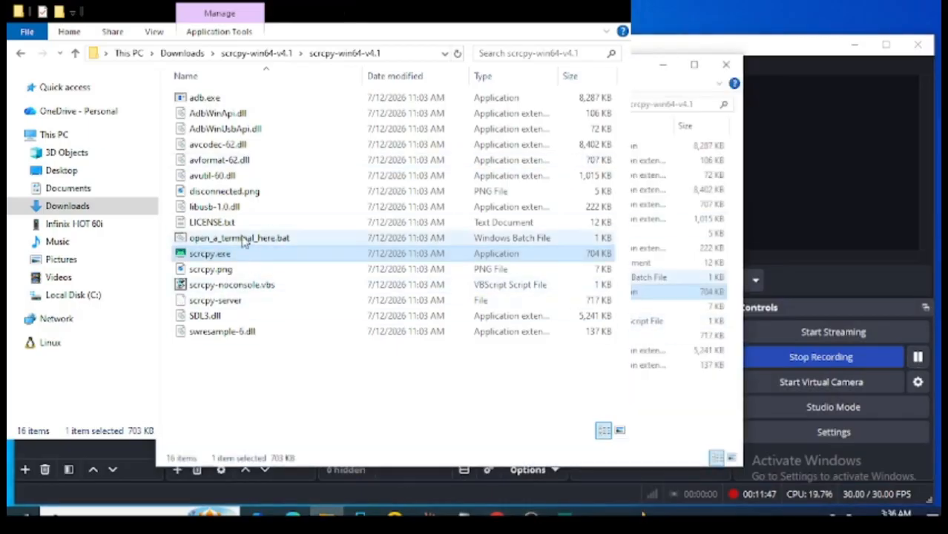
left_click(542, 17)
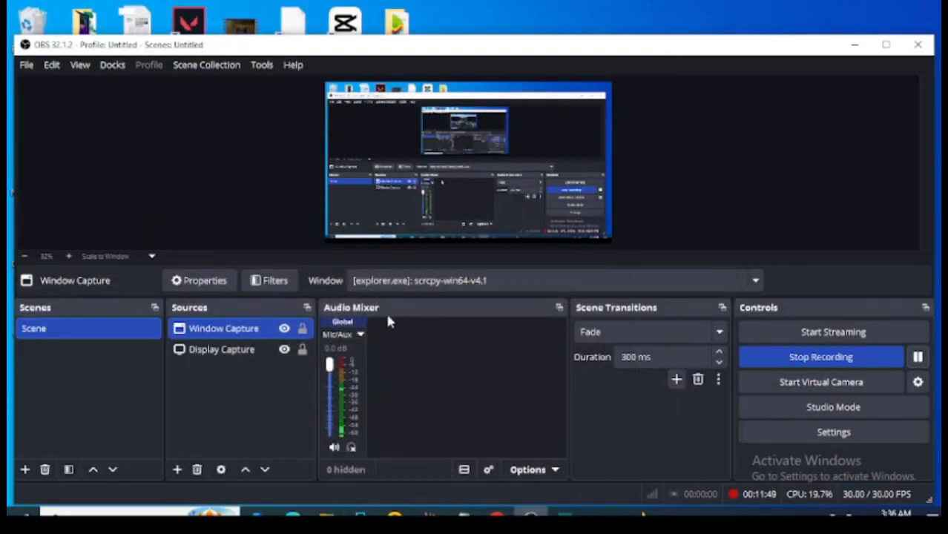
Reopen the Window Capture source's properties, examine which windows are available for capture, and close the properties.
double_click(254, 329)
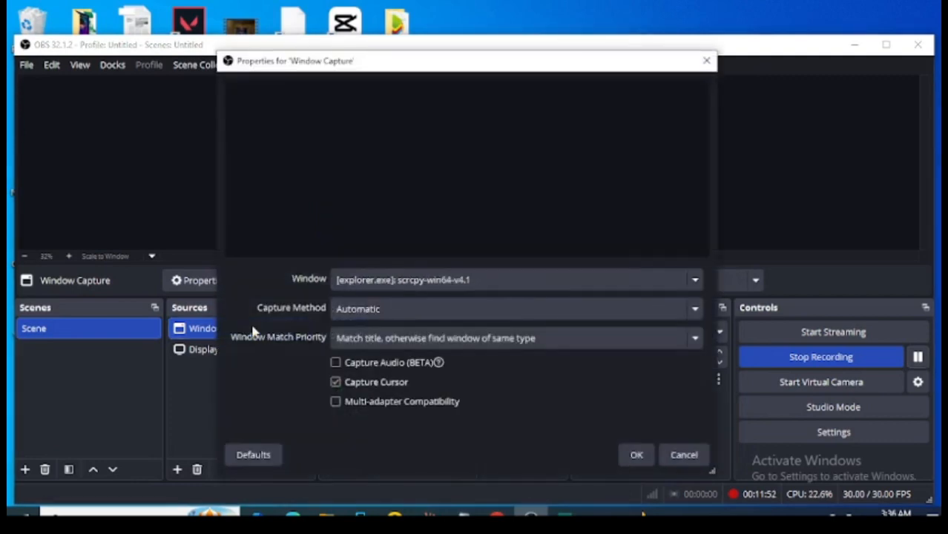
left_click(414, 287)
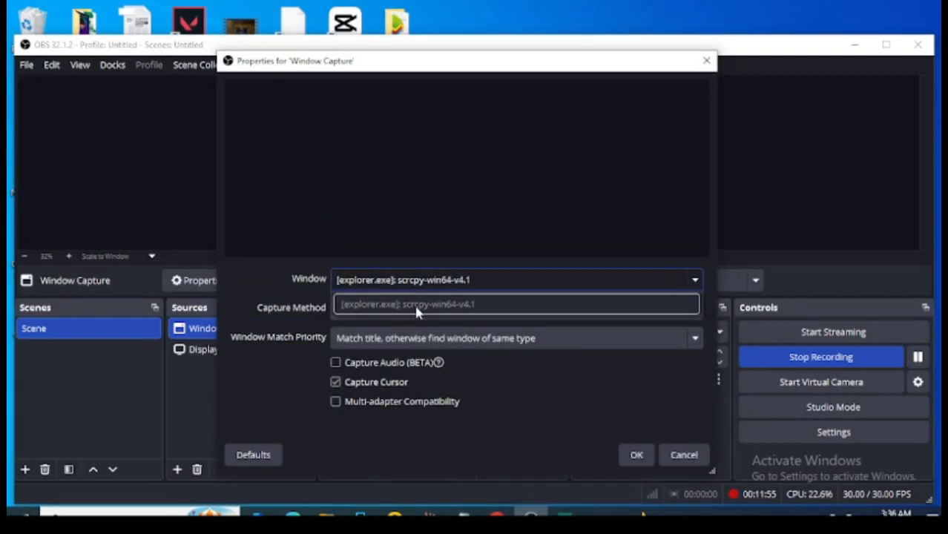
left_click(481, 280)
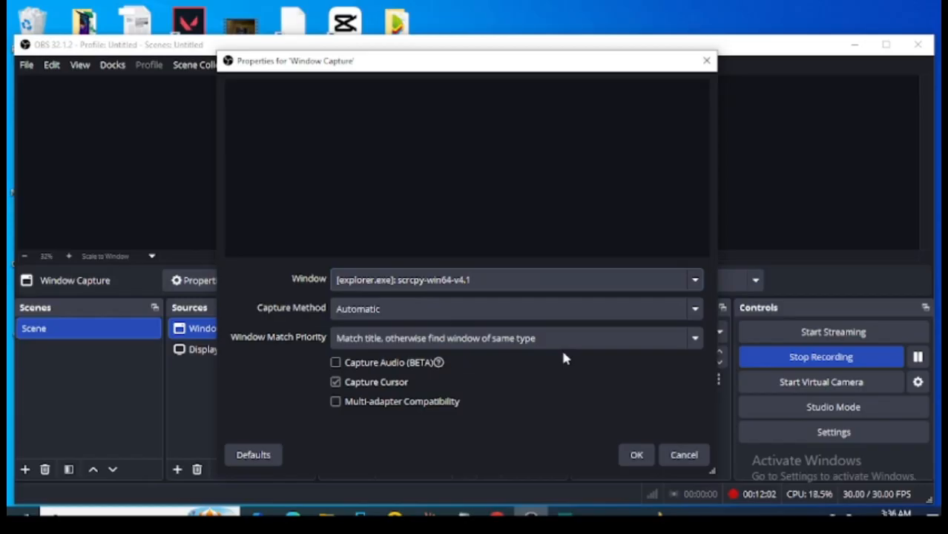
left_click(568, 280)
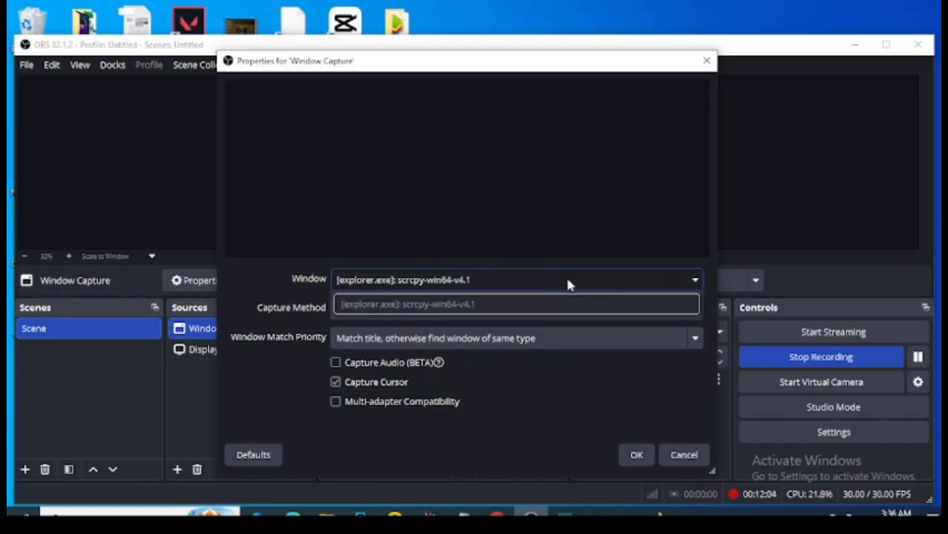
left_click(698, 279)
left_click(697, 280)
left_click(706, 65)
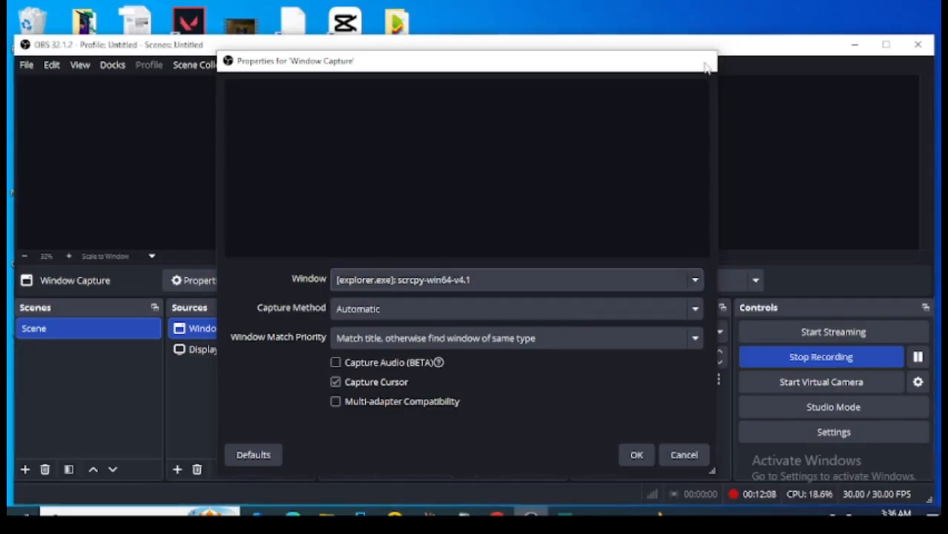
left_click(707, 66)
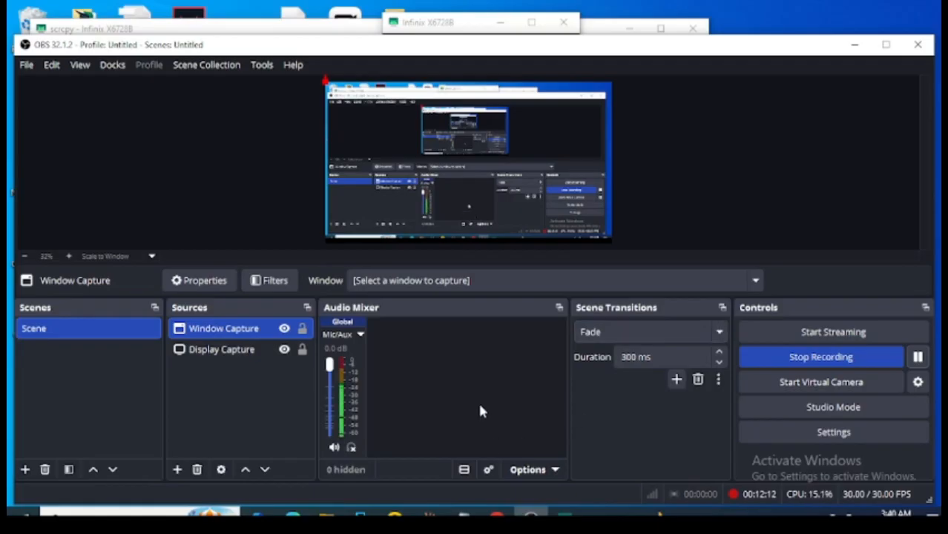
Remove the Window Capture source from the scene and confirm its removal.
right_click(269, 336)
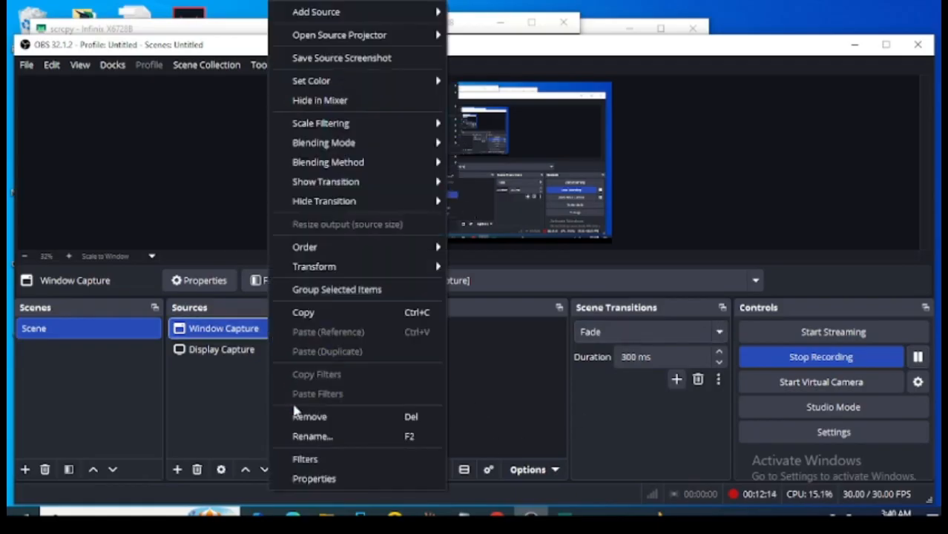
left_click(309, 416)
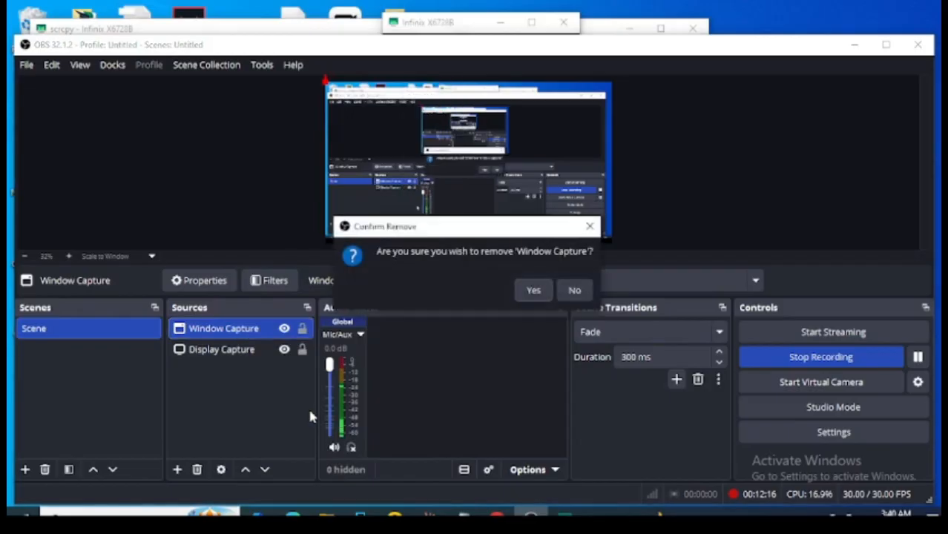
left_click(533, 290)
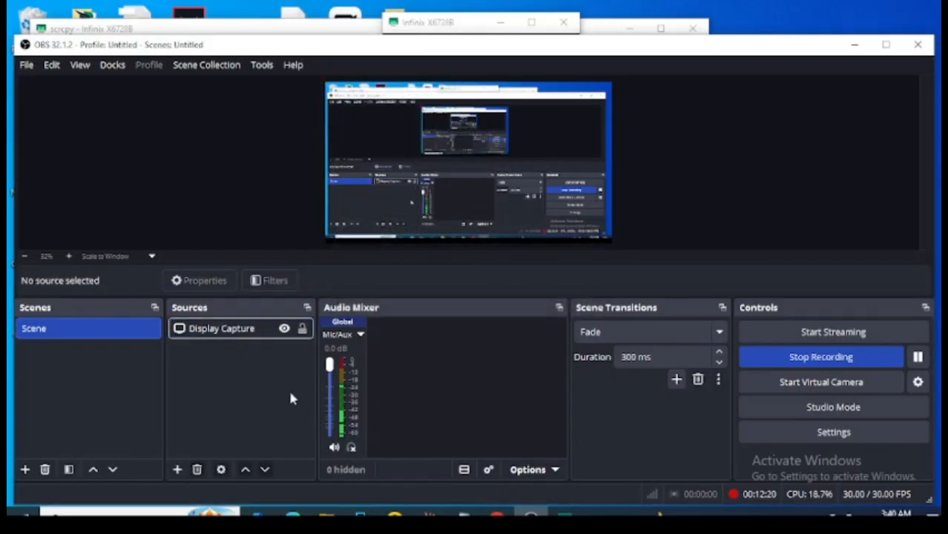
Bring up scrcpy's console and the mirrored phone window to check both, and return to OBS Studio.
left_click(565, 515)
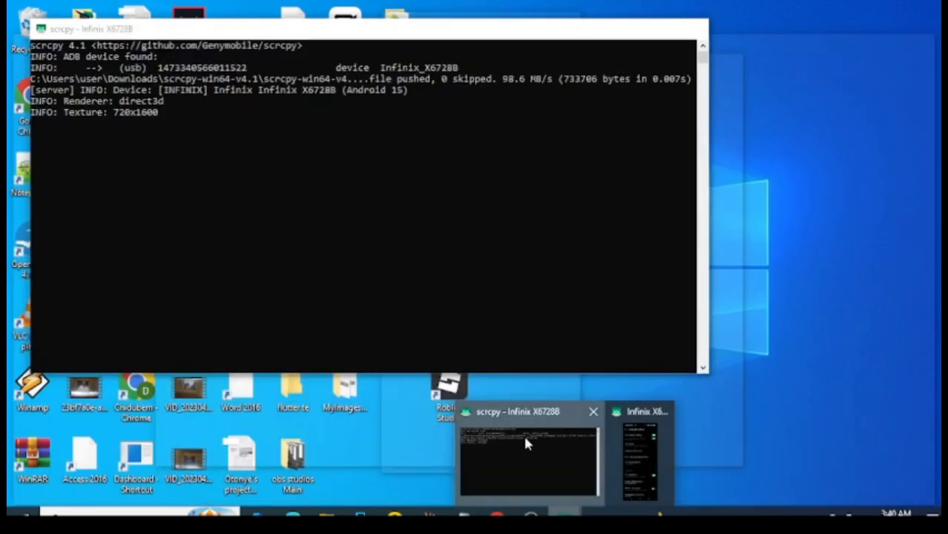
left_click(523, 434)
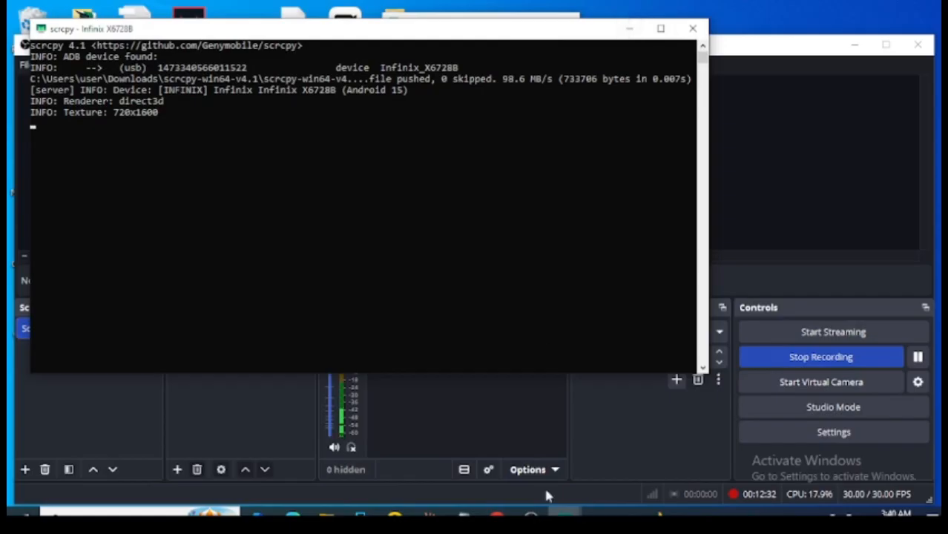
mouse_move(553, 513)
left_click(628, 471)
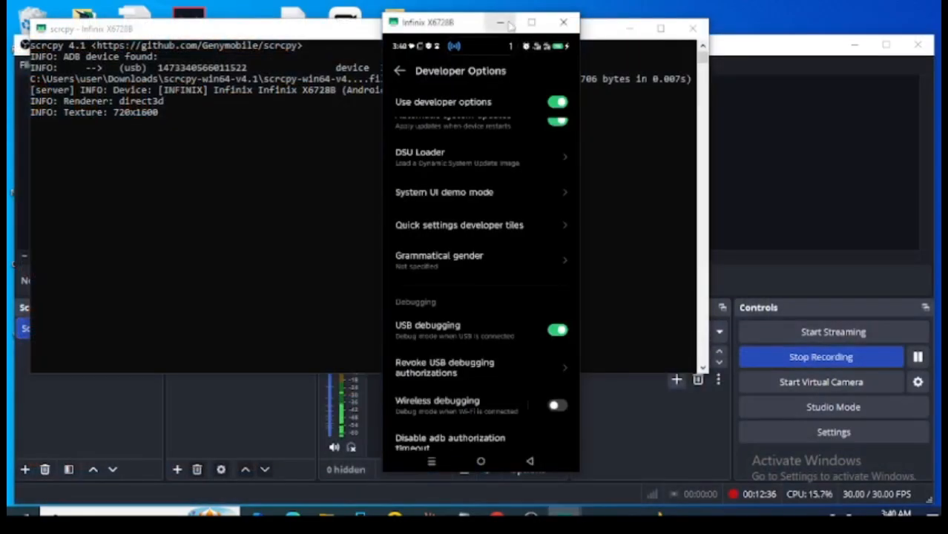
left_click(757, 125)
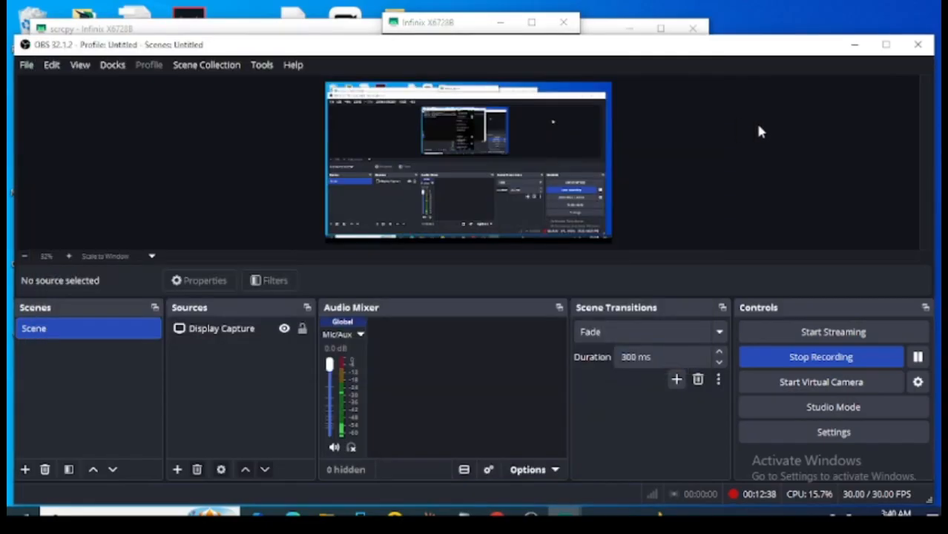
Dismiss the list of source types, and bring up and minimize the scrcpy console and the mirrored phone window.
left_click(176, 470)
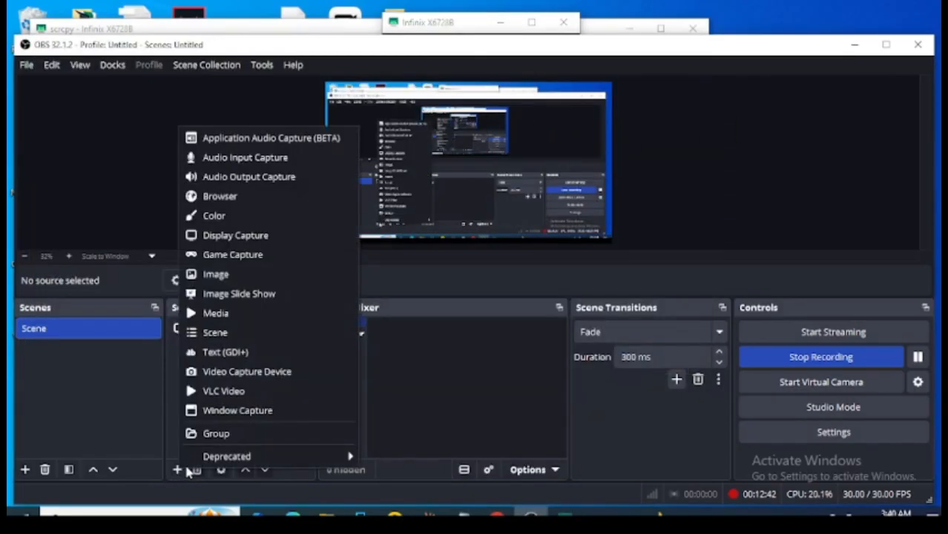
left_click(564, 515)
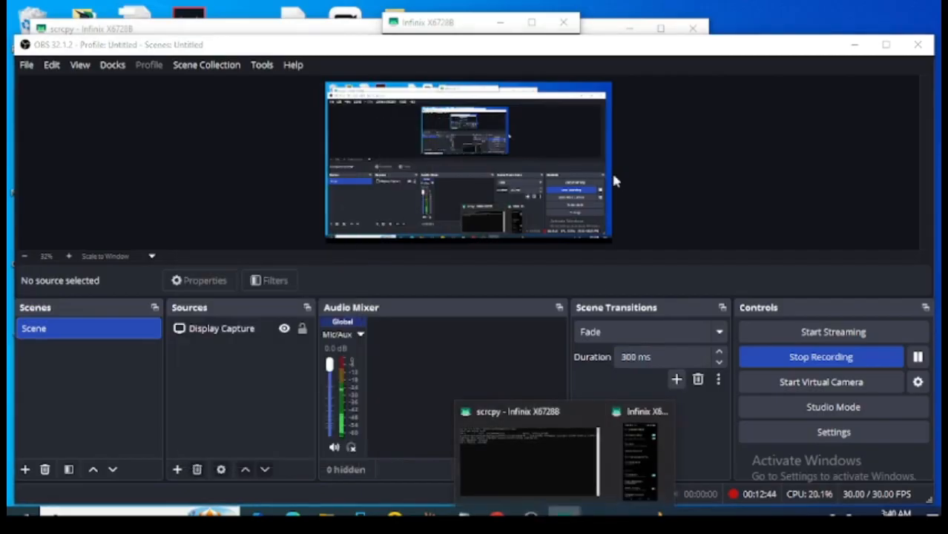
left_click(564, 436)
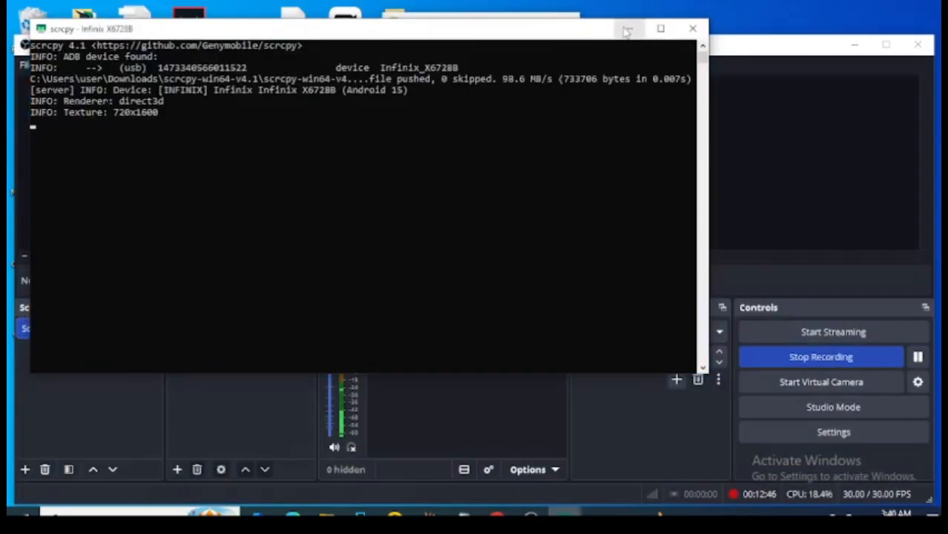
left_click(629, 29)
mouse_move(563, 515)
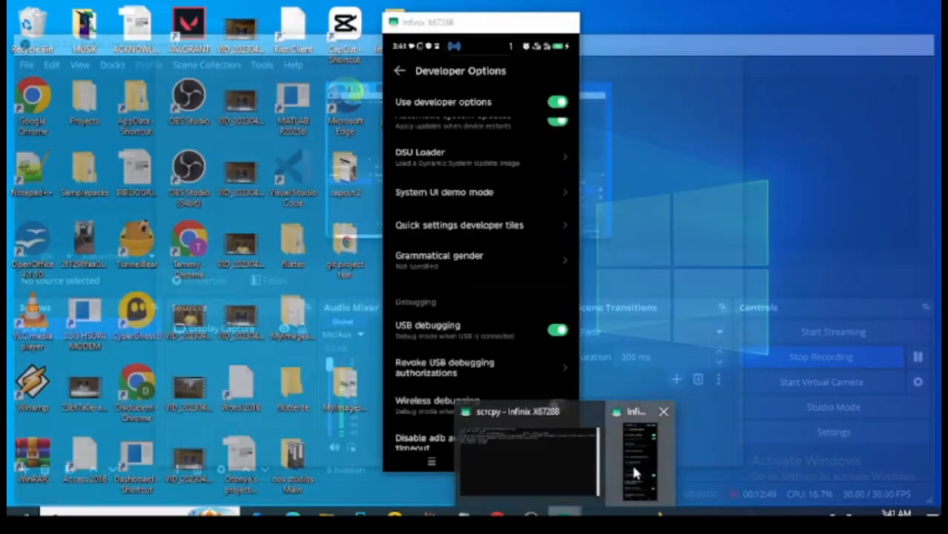
left_click(634, 439)
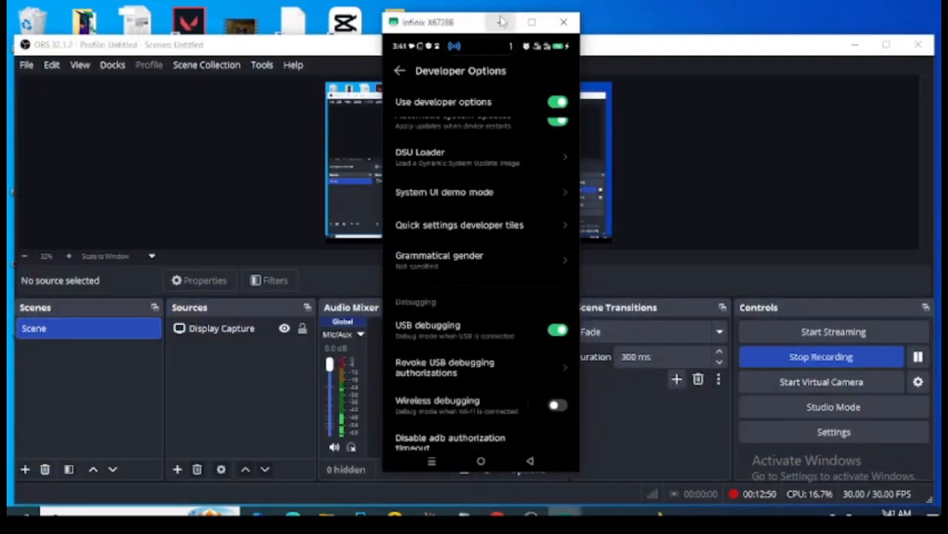
Create a new visible source named Window Capture in the current scene.
left_click(177, 470)
left_click(235, 416)
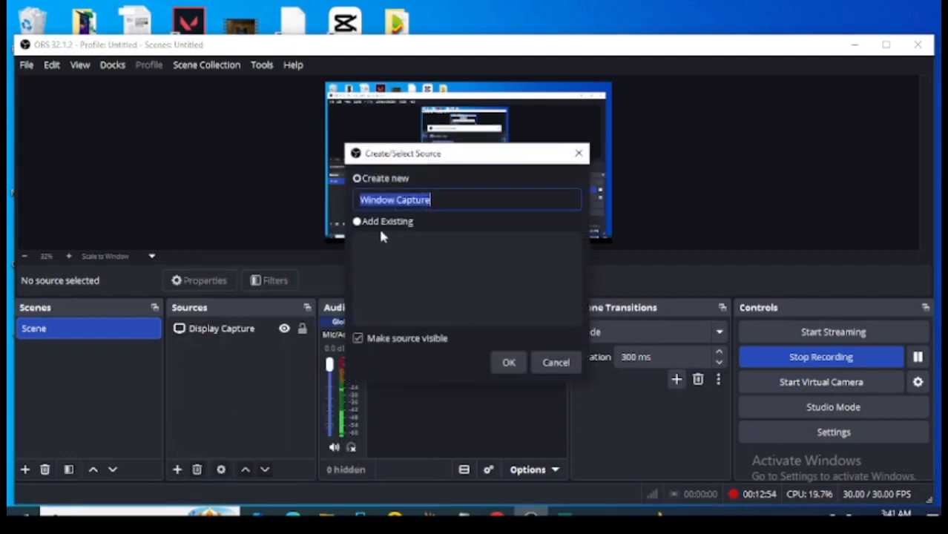
left_click(509, 362)
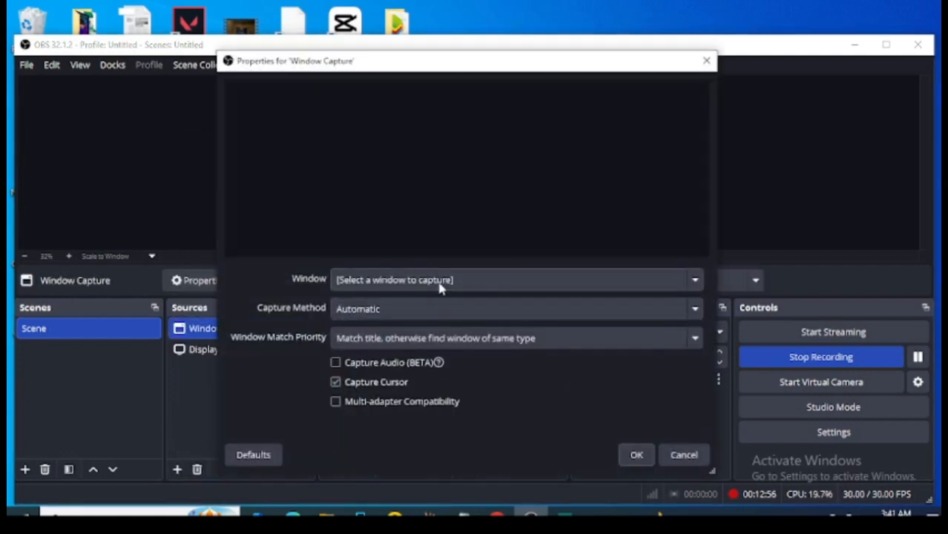
Examine the windows the new Window Capture source offers alongside the open scrcpy windows, and close its properties.
left_click(439, 282)
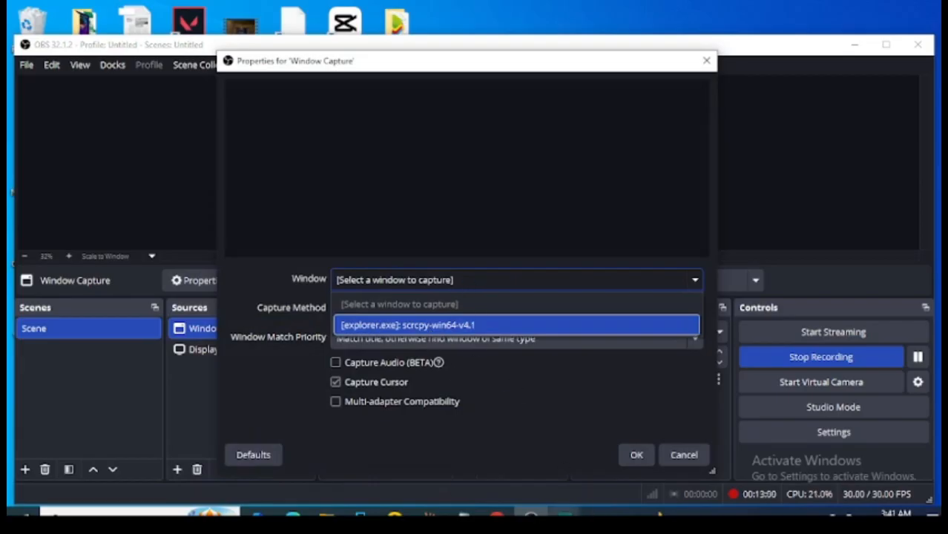
mouse_move(565, 516)
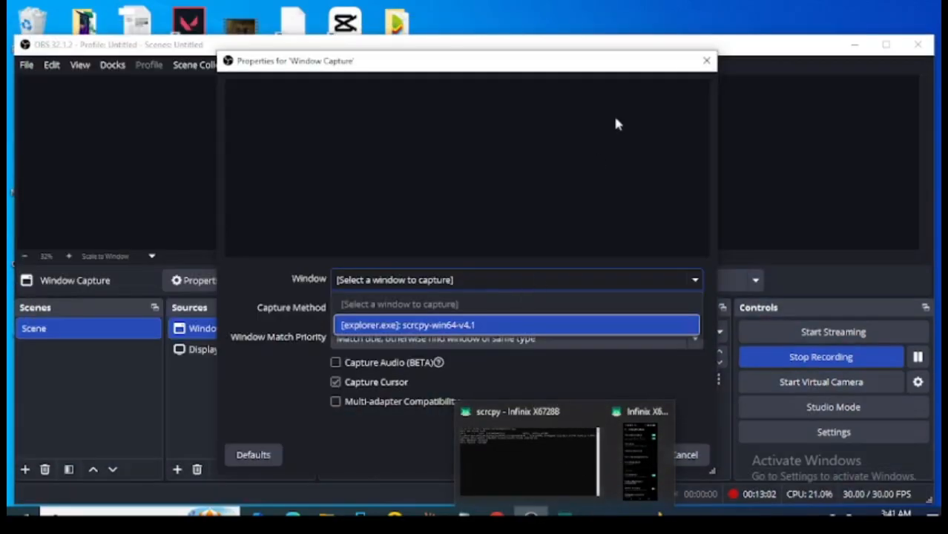
left_click(705, 63)
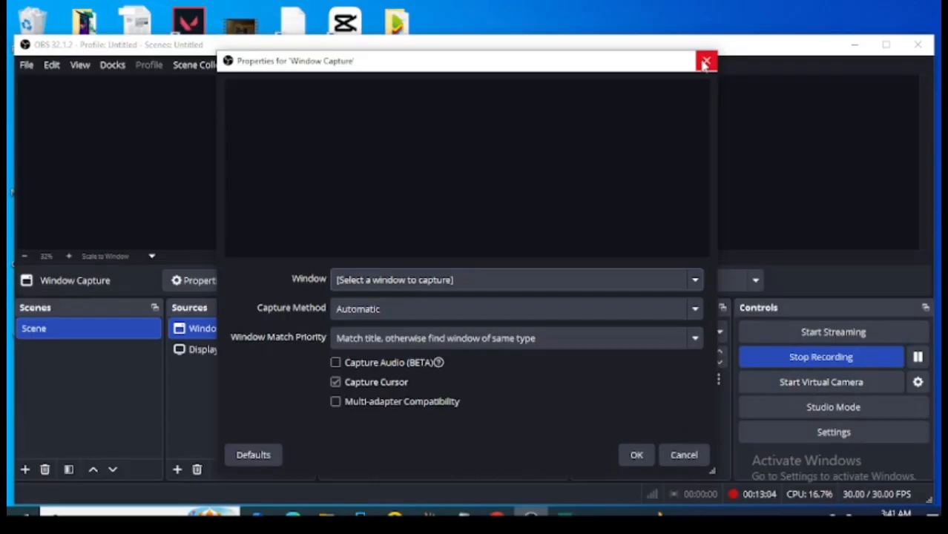
left_click(705, 64)
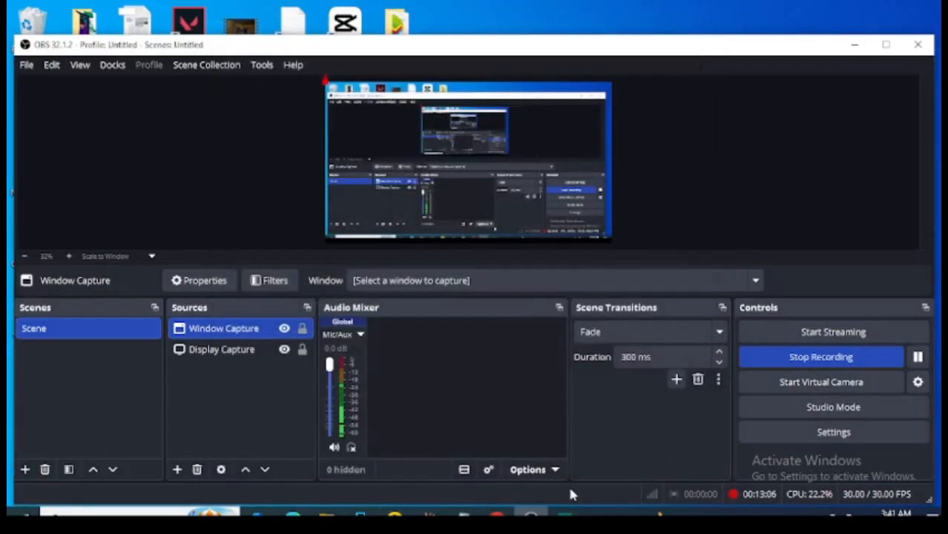
Restore the minimized scrcpy console and the mirrored phone window in front of OBS Studio.
mouse_move(566, 514)
left_click(531, 458)
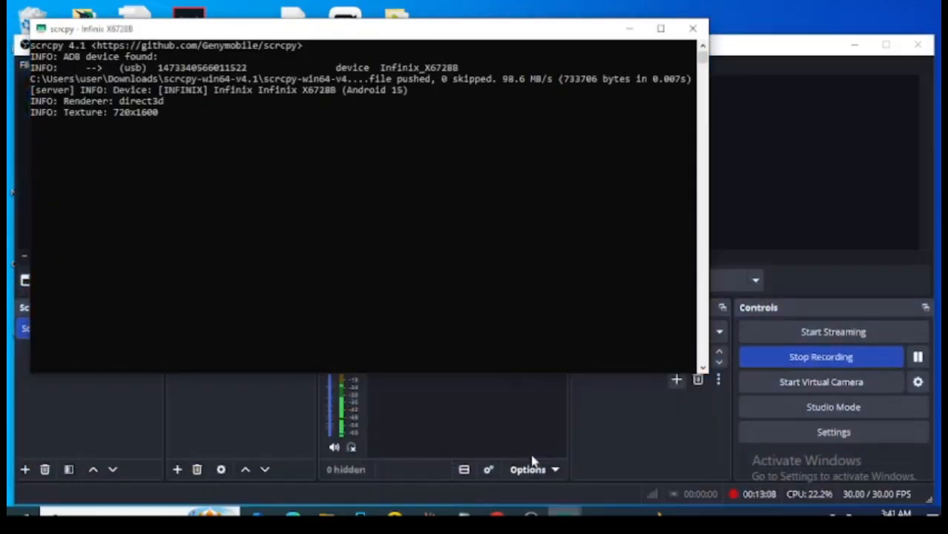
left_click(629, 453)
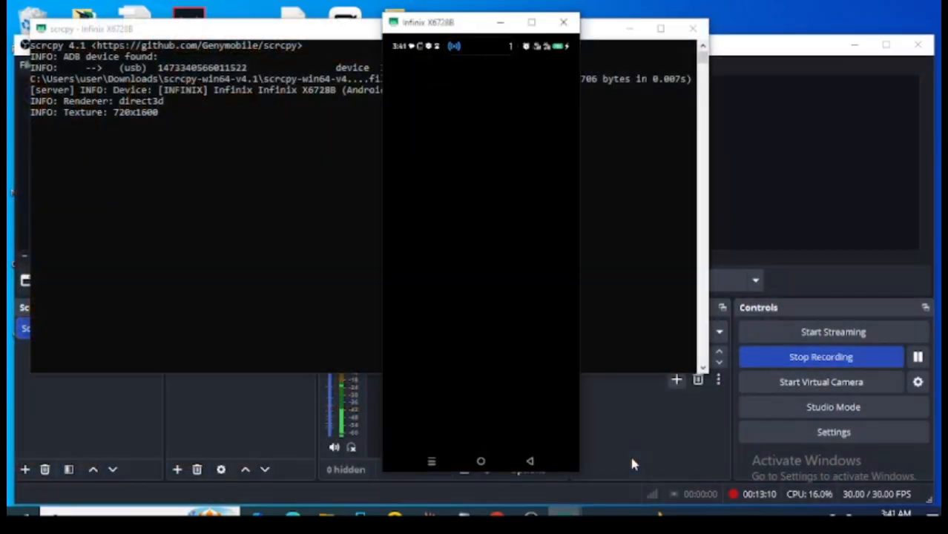
Open the Window Capture source's properties and try capturing the scrcpy console window and the scrcpy-win64-v4.1 Explorer window.
left_click(816, 129)
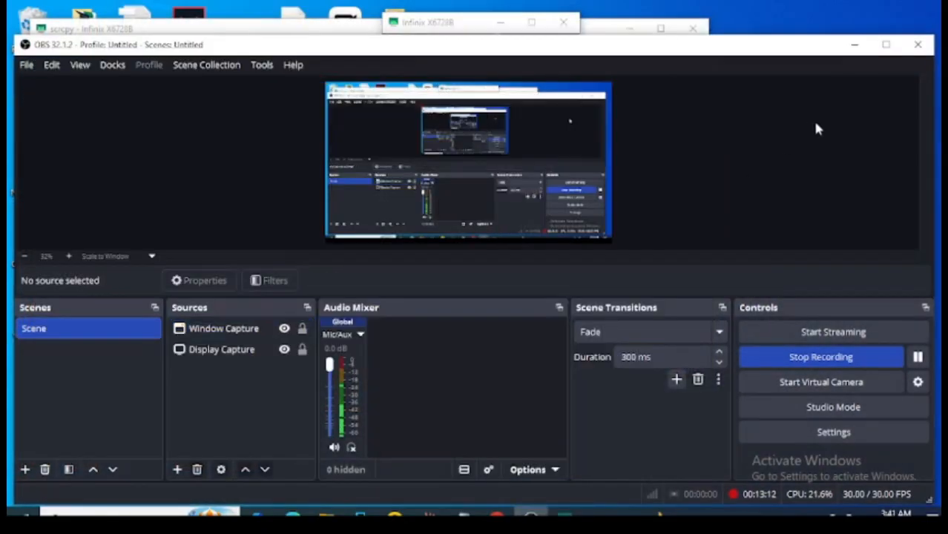
double_click(232, 333)
left_click(376, 279)
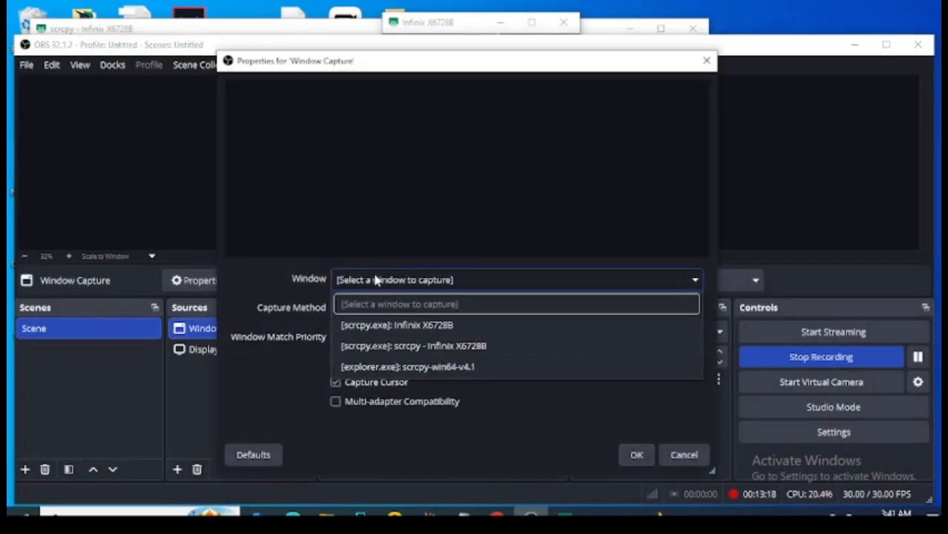
left_click(437, 349)
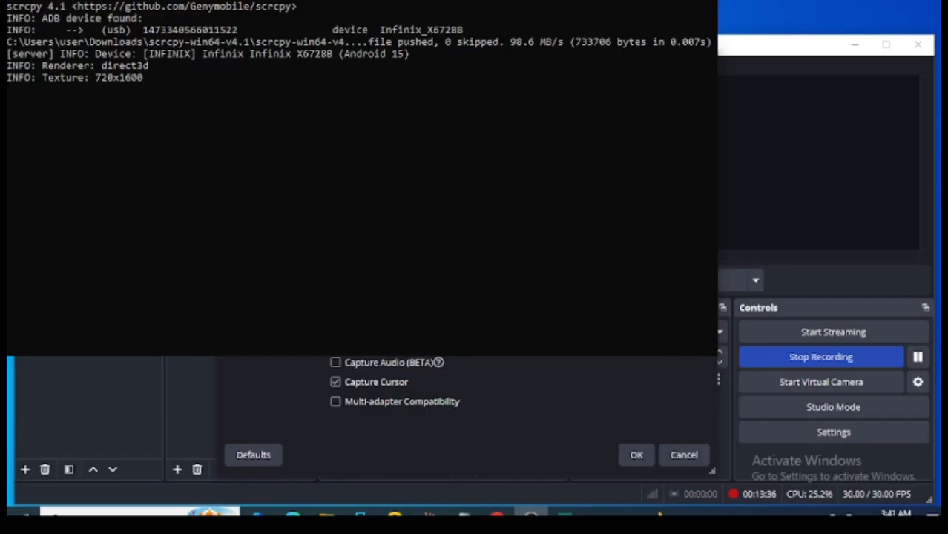
left_click(628, 458)
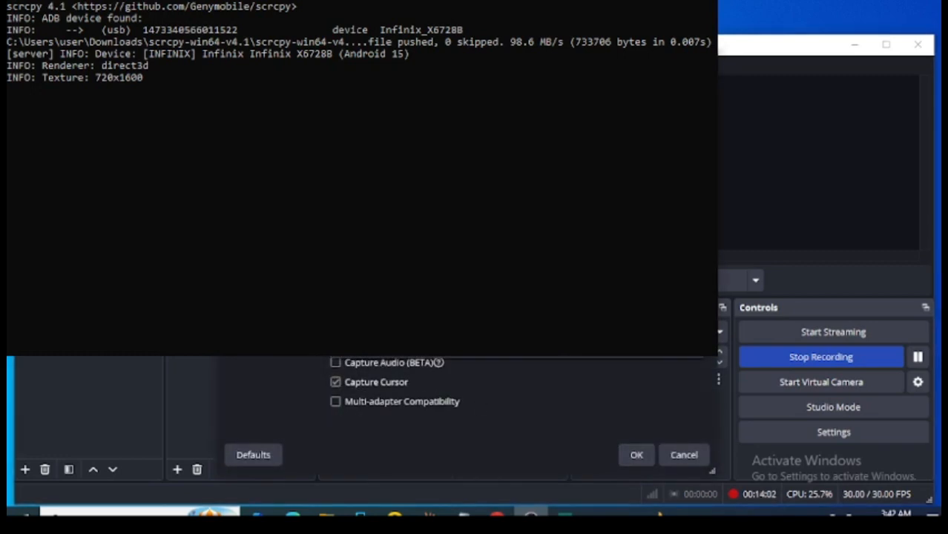
left_click(519, 346)
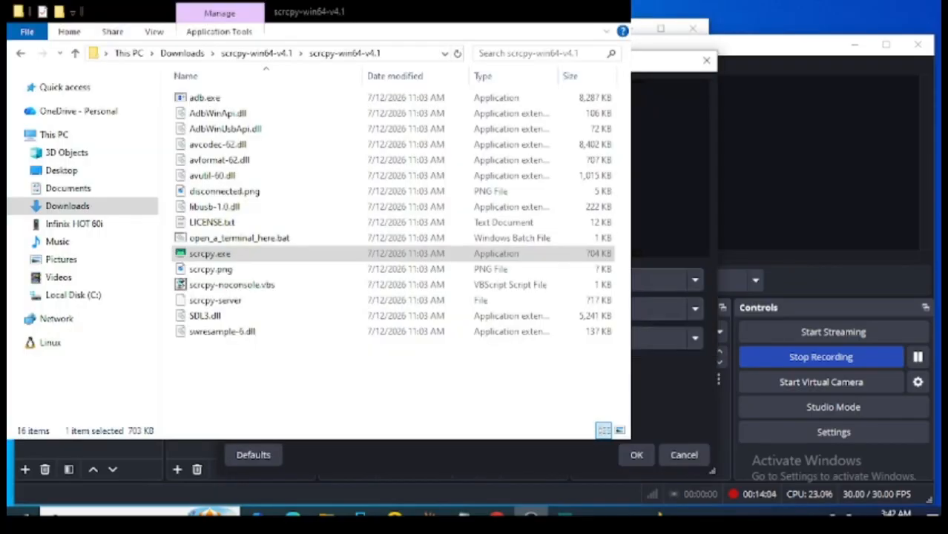
Set the Window Capture source to capture the [scrcpy.exe]: Infinix X6728B window and accept the properties.
left_click(520, 279)
left_click(473, 300)
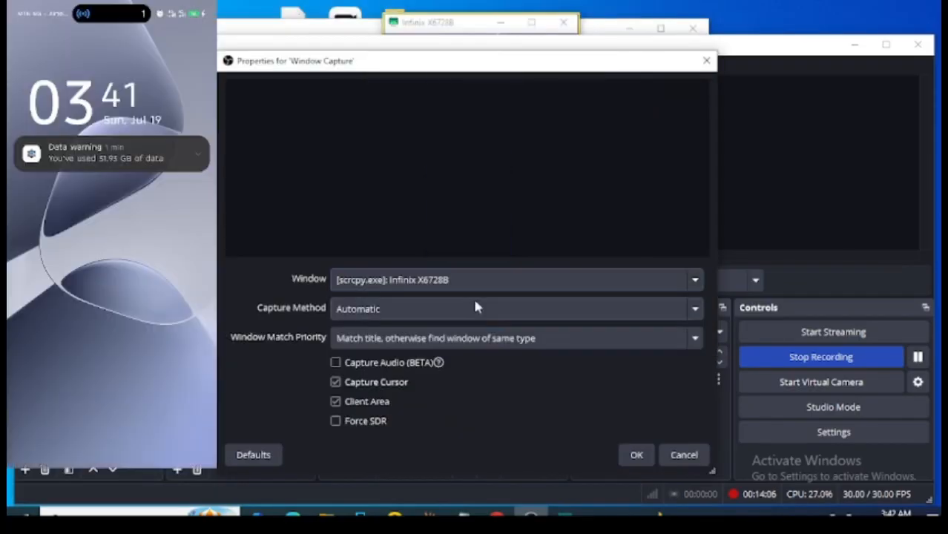
left_click(637, 455)
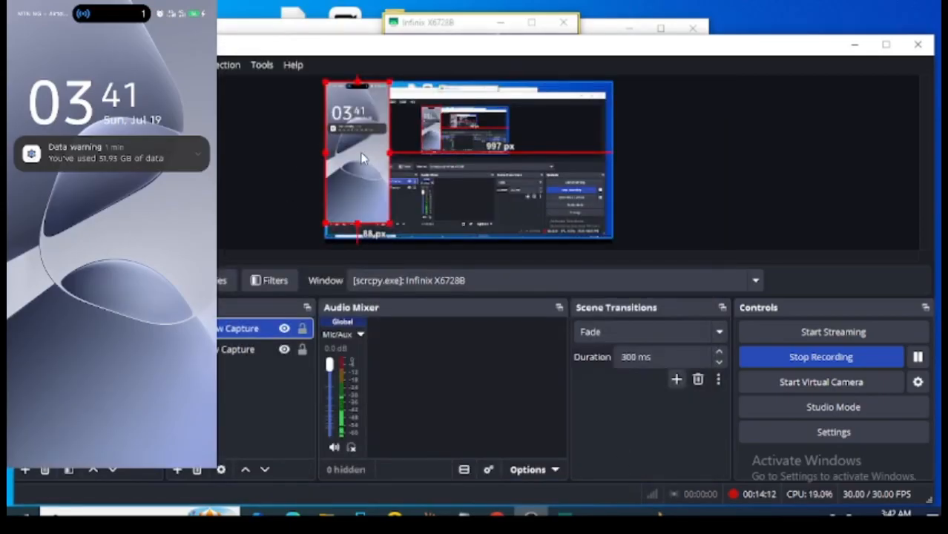
Move the captured phone screen in the preview to the middle of the canvas, about 516 px from its left edge.
left_click_drag(359, 150, 372, 165)
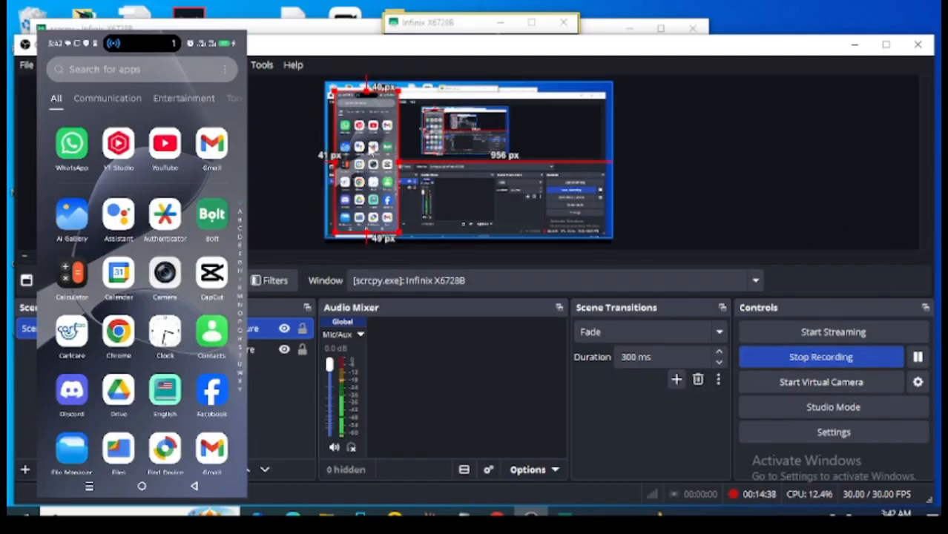
left_click_drag(353, 151, 461, 163)
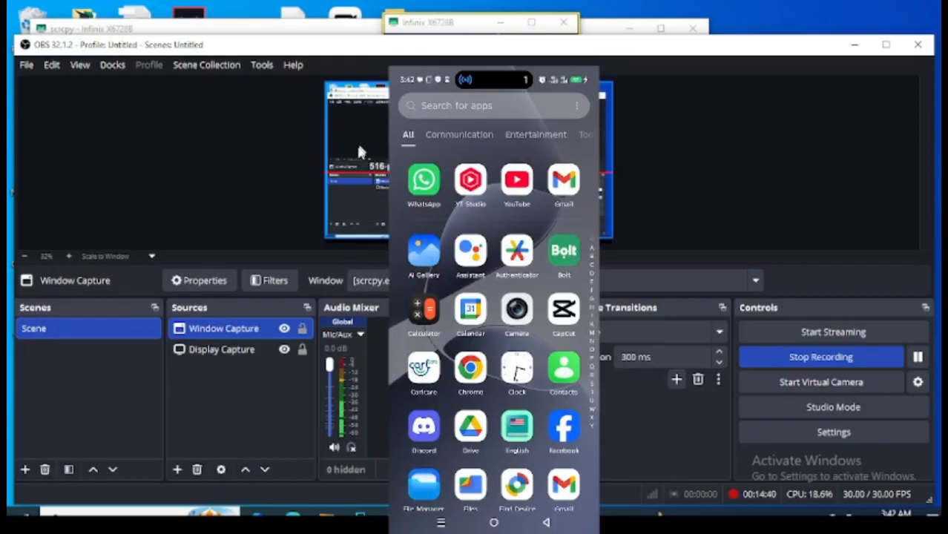
Start adding a new scene to the scene collection.
left_click(24, 470)
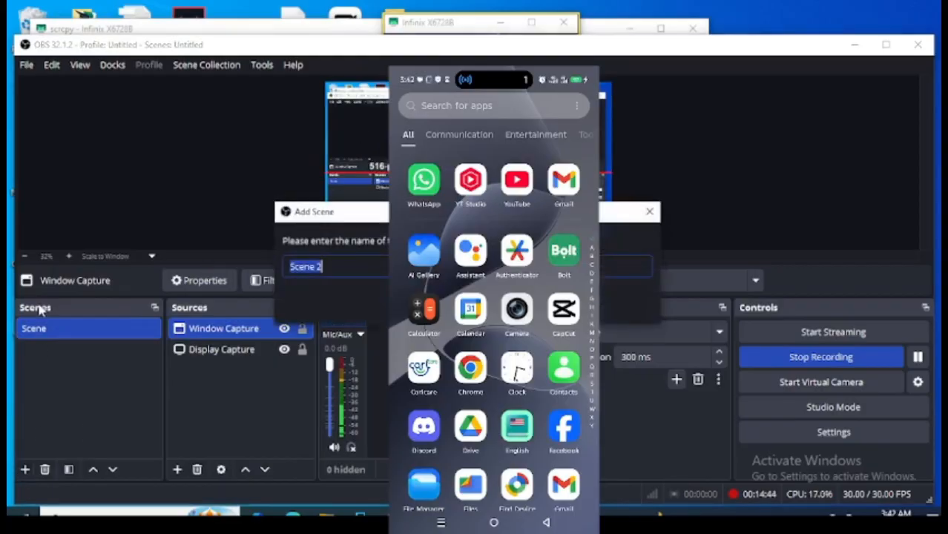